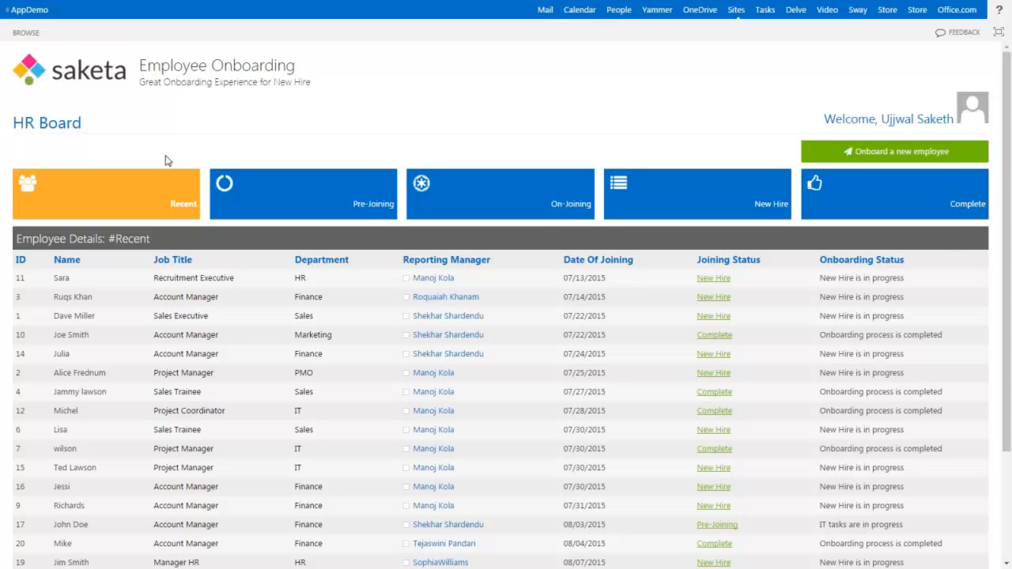
# Step: Onboard a new full-time Account Manager in IT joining 3/25/2016, entering their name, contact details, employee ID, reporting manager and system admin, and save
pyautogui.scroll(-1, 1005, 243)
pyautogui.scroll(1, 1005, 244)
pyautogui.click(879, 166)
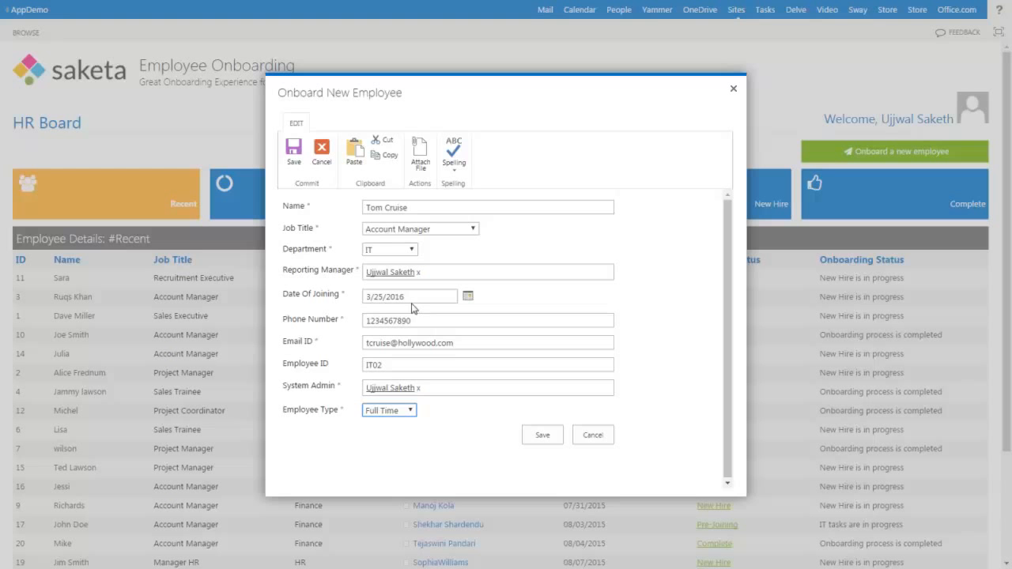
pyautogui.click(544, 437)
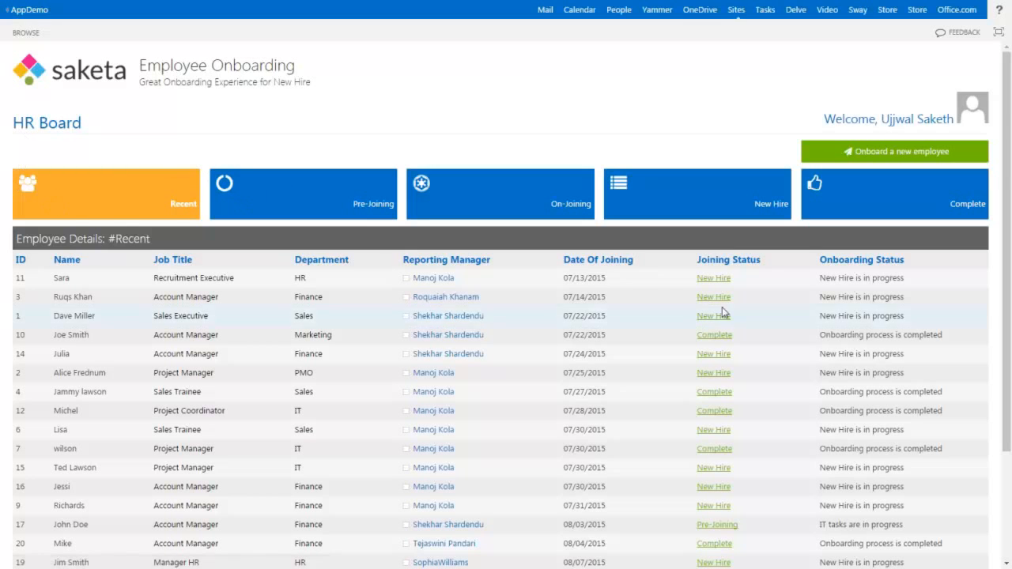
# Step: Filter the Recent employee list by name to show only the newly added employee
pyautogui.scroll(-1, 1010, 344)
pyautogui.scroll(-1, 1011, 344)
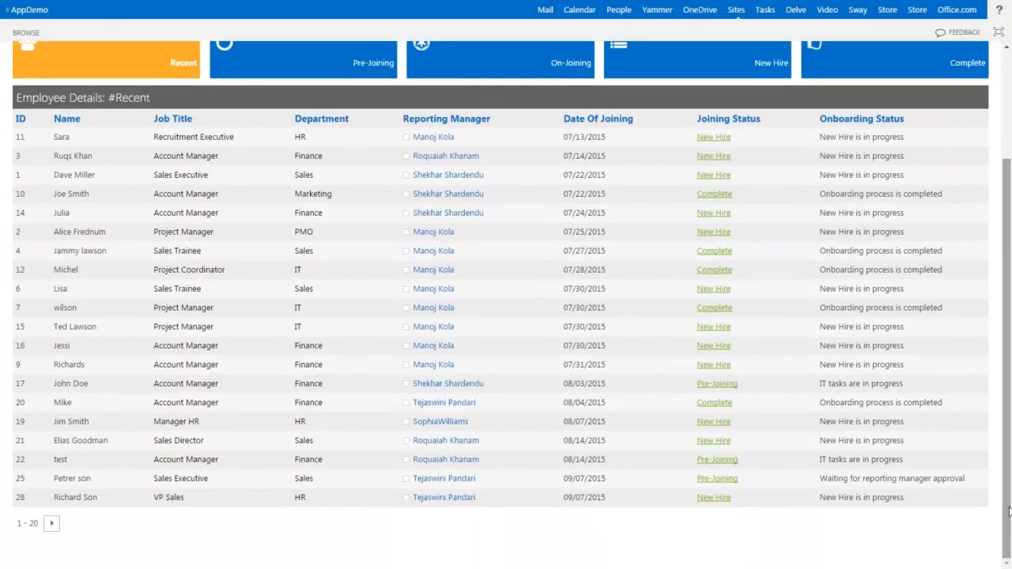
pyautogui.click(75, 523)
pyautogui.click(133, 120)
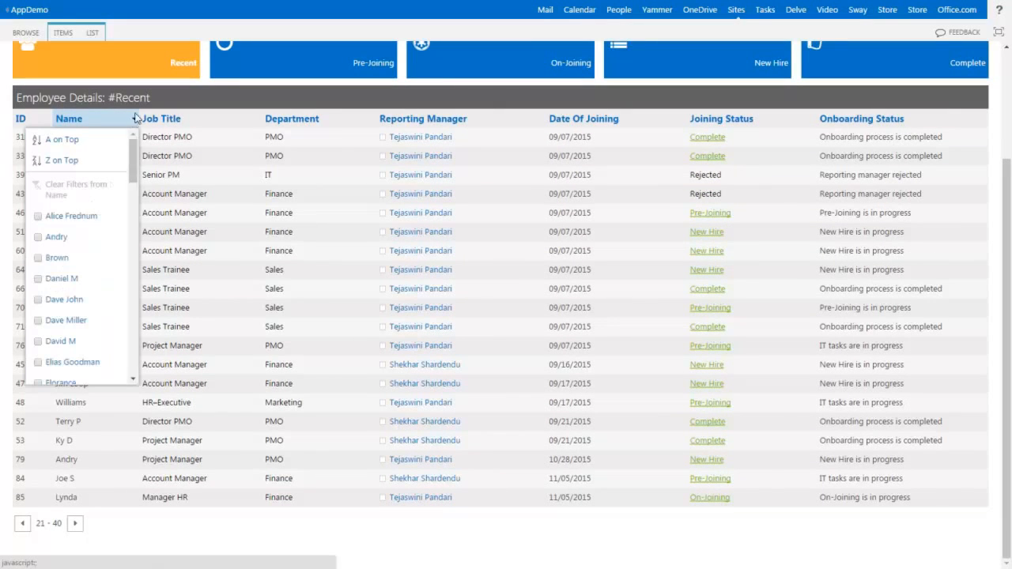
pyautogui.moveTo(131, 180); pyautogui.dragTo(153, 396)
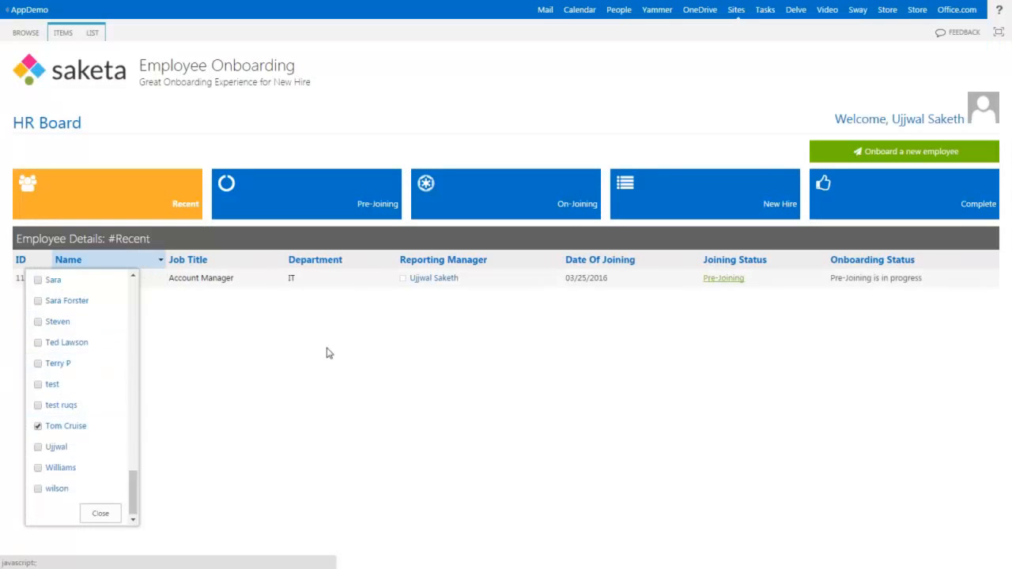
pyautogui.click(326, 349)
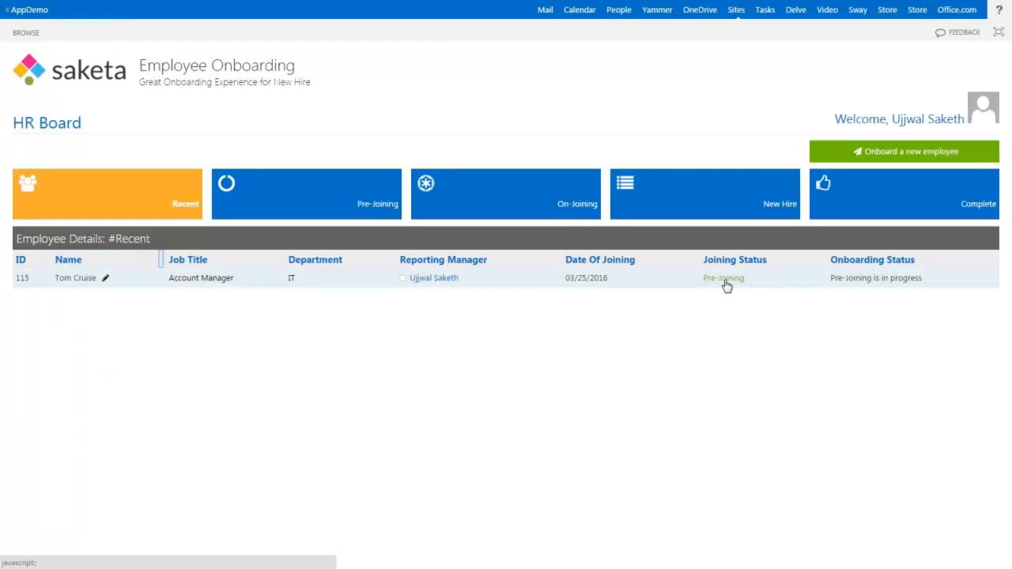
# Step: Find the new employee in the Pre-Joining list by sorting the names A to Z and going to the second page
pyautogui.click(300, 187)
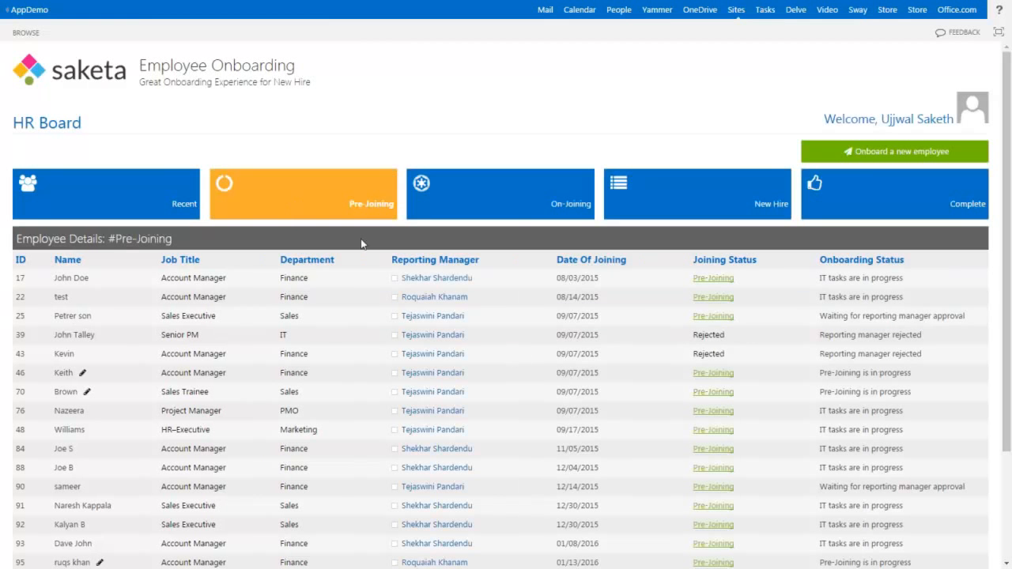
pyautogui.click(154, 266)
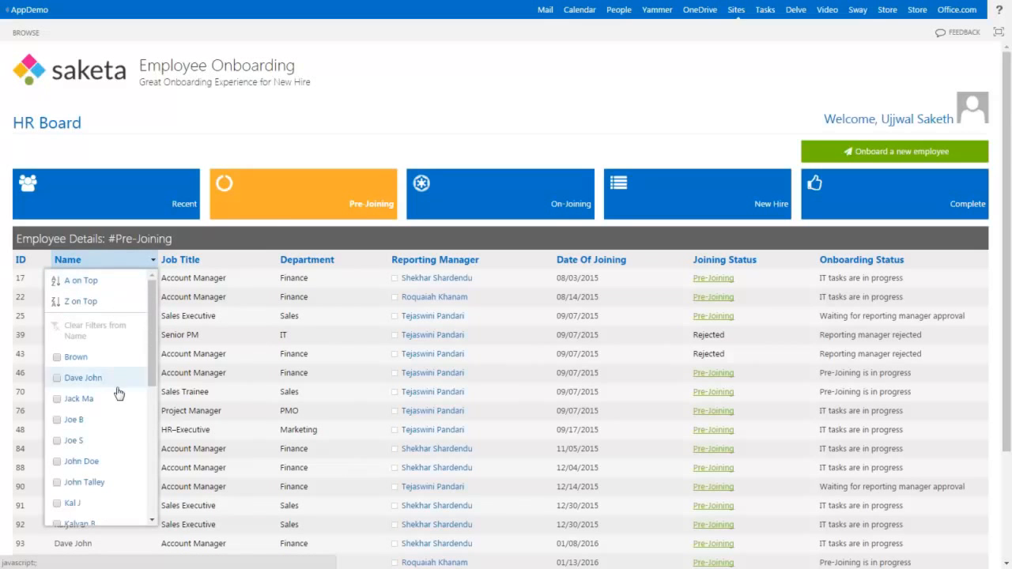
pyautogui.scroll(-5, 150, 386)
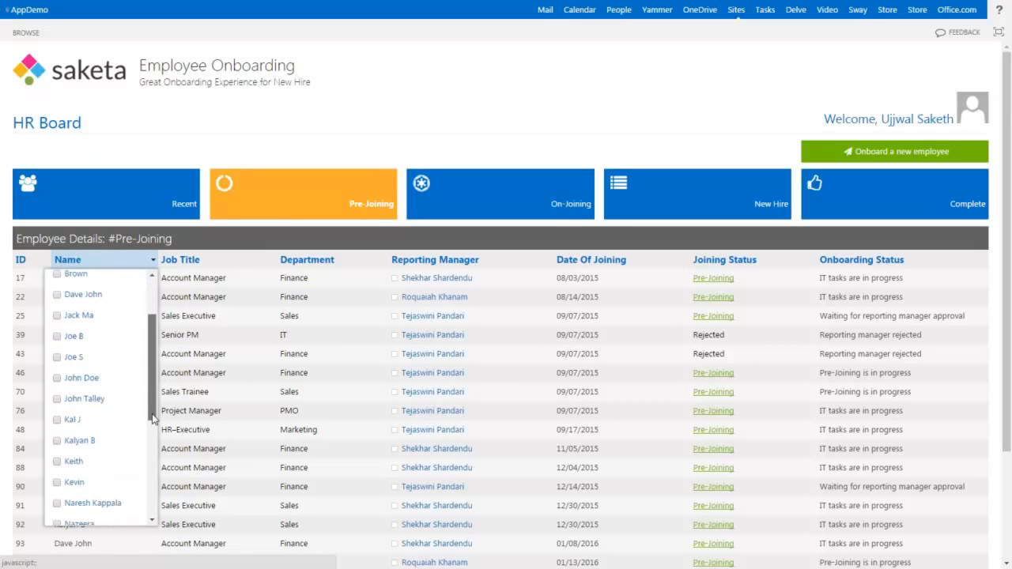
pyautogui.scroll(5, 157, 304)
pyautogui.click(77, 280)
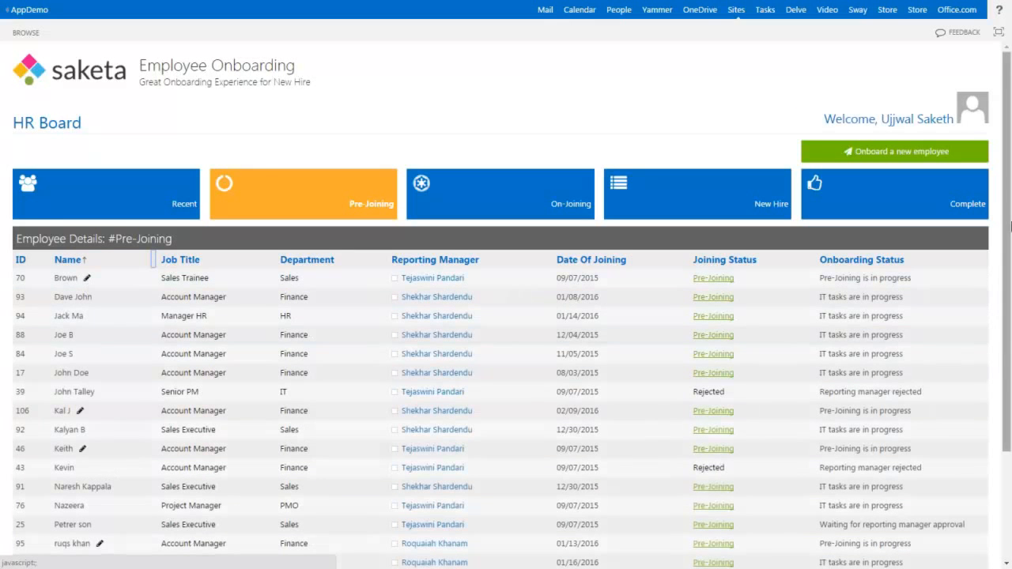
pyautogui.scroll(-2, 114, 490)
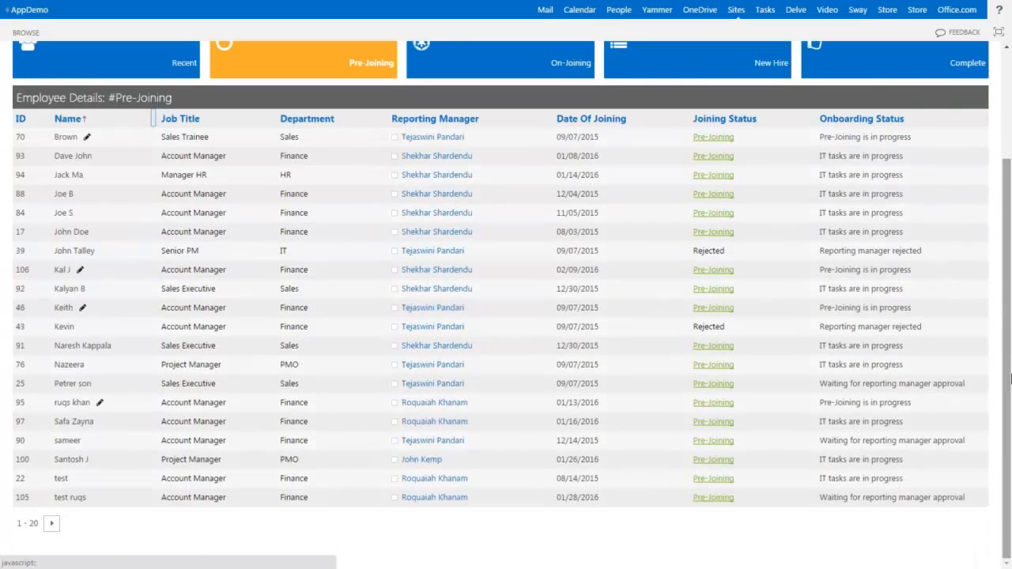
pyautogui.click(54, 525)
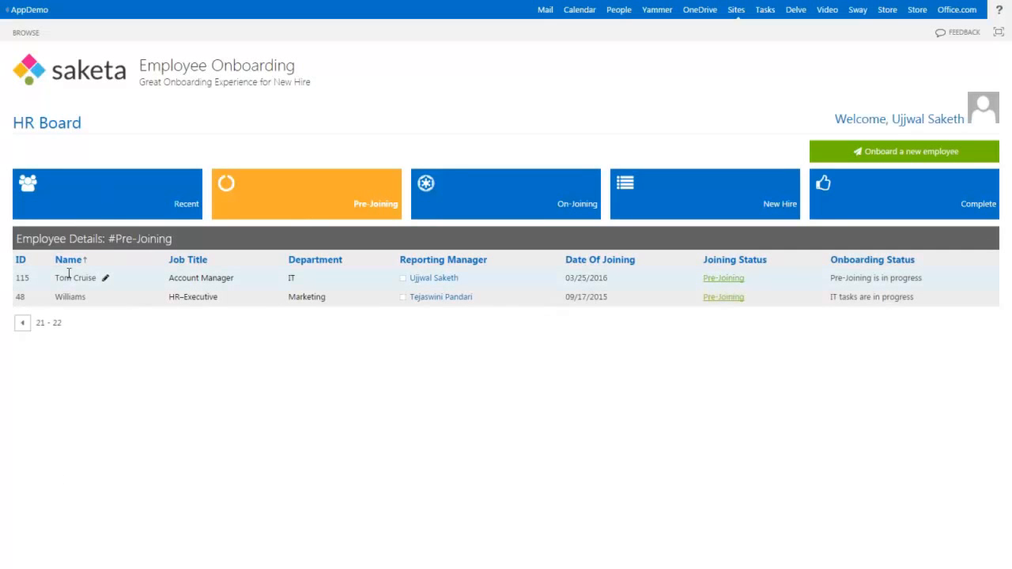
# Step: Open the new employee's onboarding process from the Recent list and review the On-Joining, New Hire and Pre-Joining activities
pyautogui.click(116, 218)
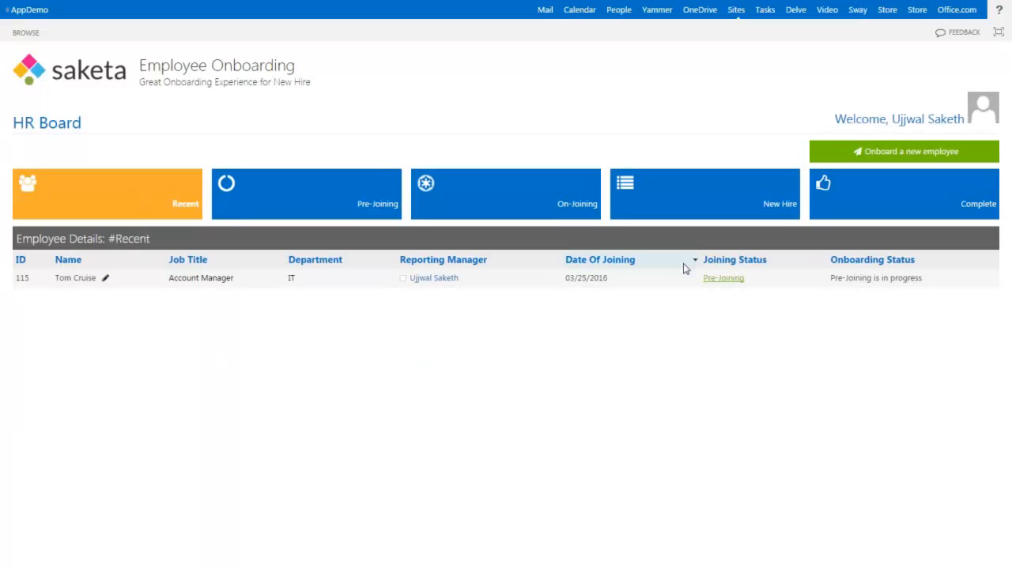
pyautogui.click(724, 278)
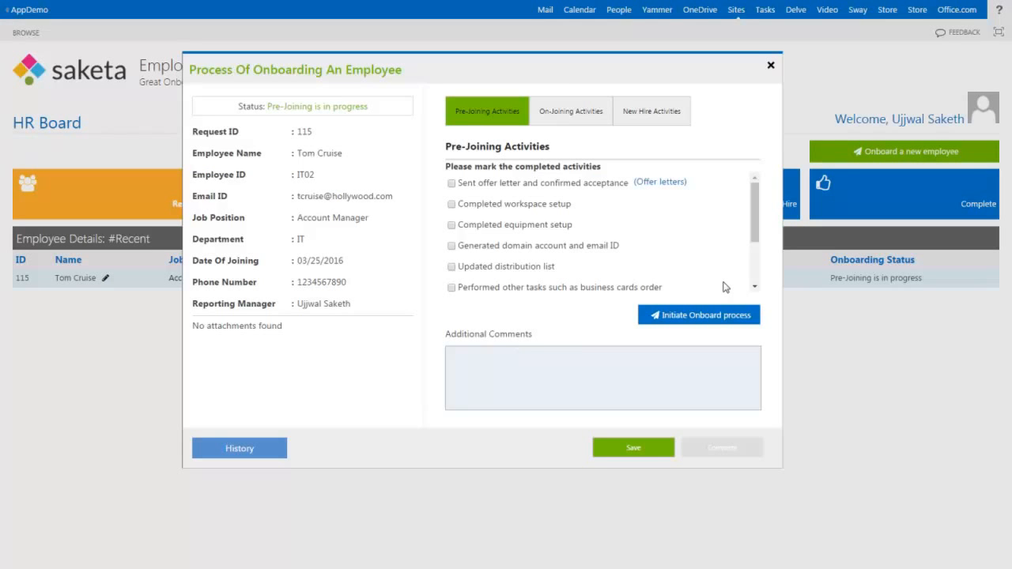
pyautogui.click(588, 112)
pyautogui.click(667, 118)
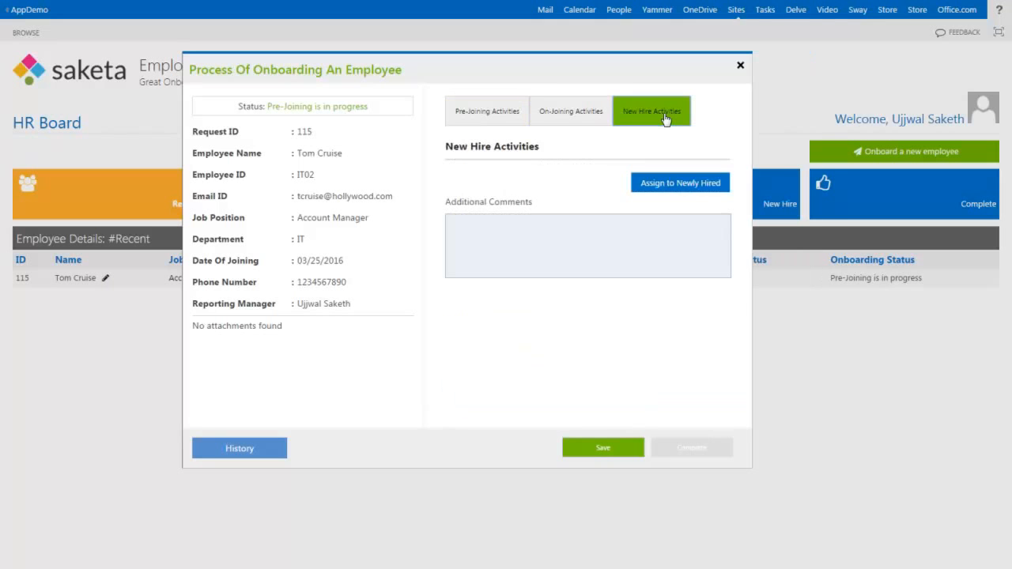
pyautogui.click(500, 116)
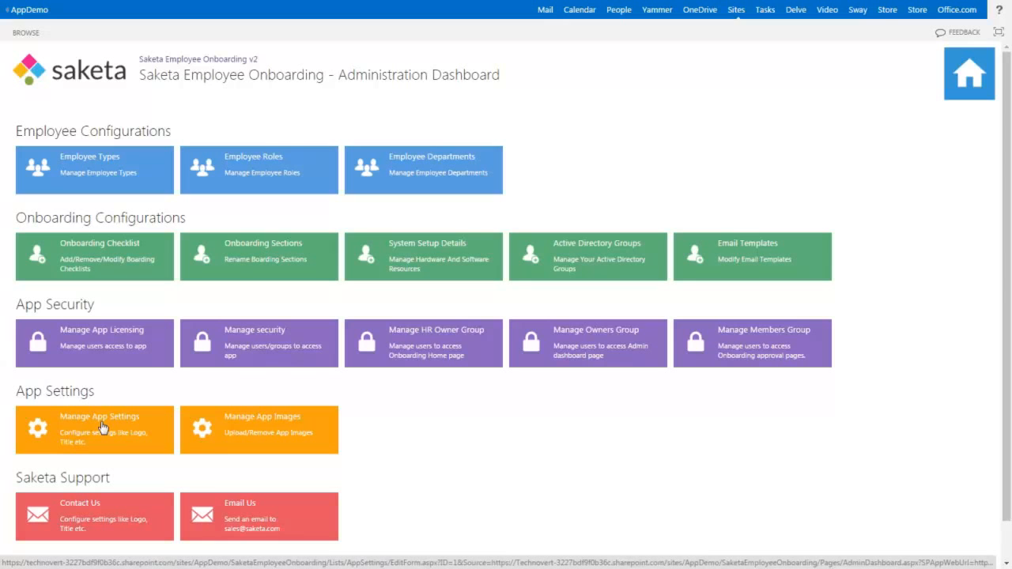
# Step: Enable Skip Approval And IT Tasks in the administration dashboard's app settings and save
pyautogui.click(101, 428)
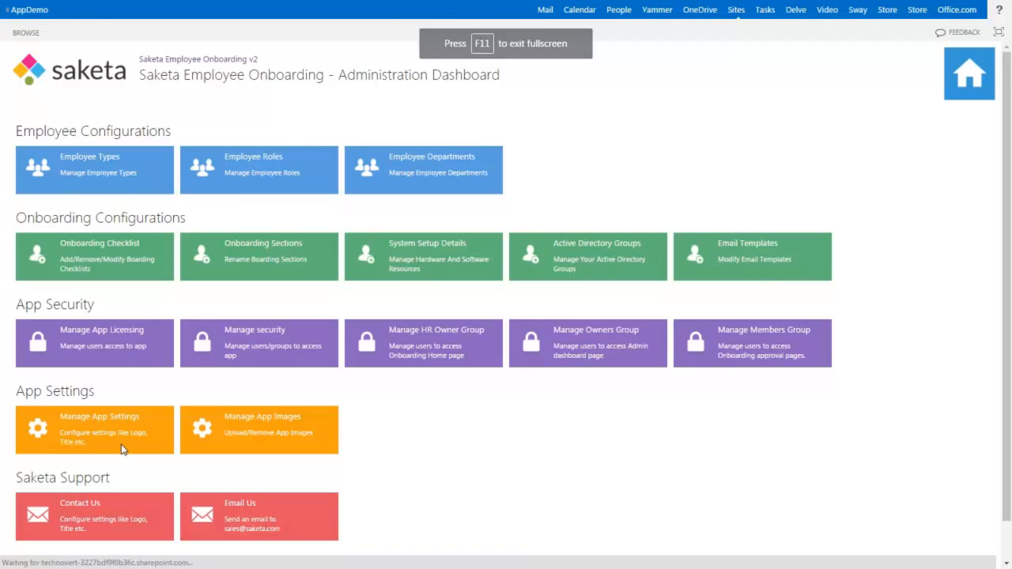
pyautogui.click(123, 450)
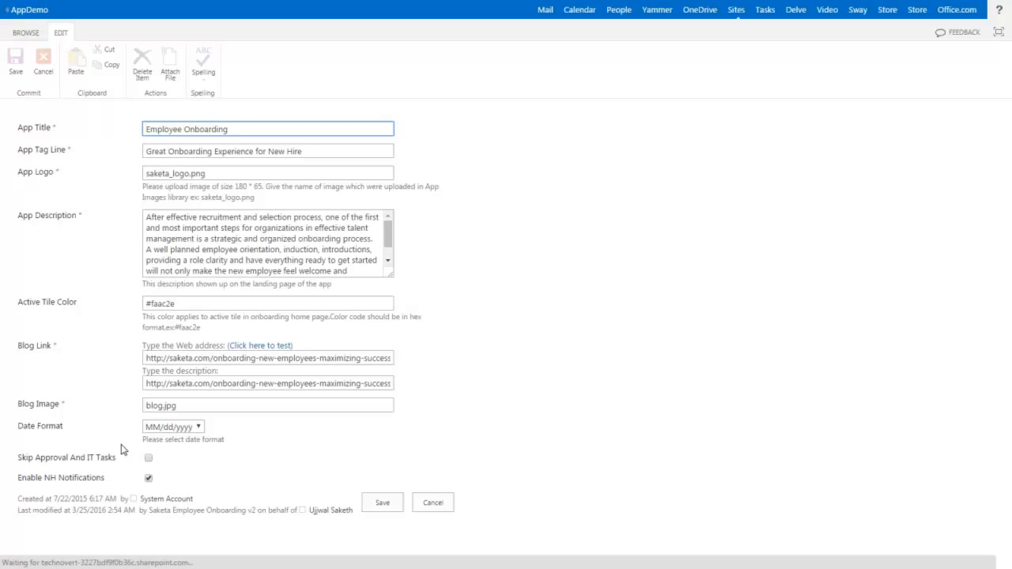
pyautogui.click(149, 458)
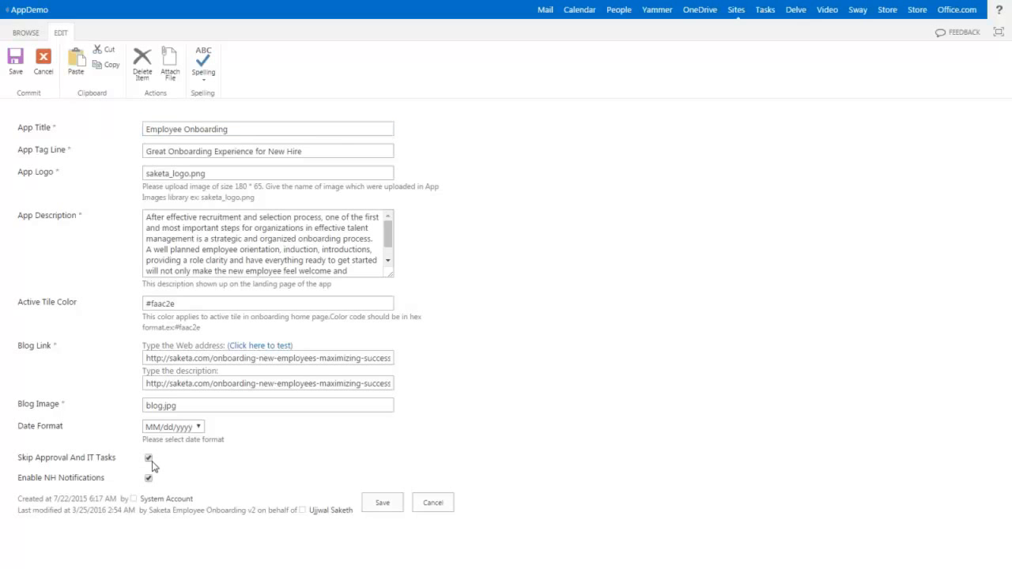
pyautogui.click(381, 506)
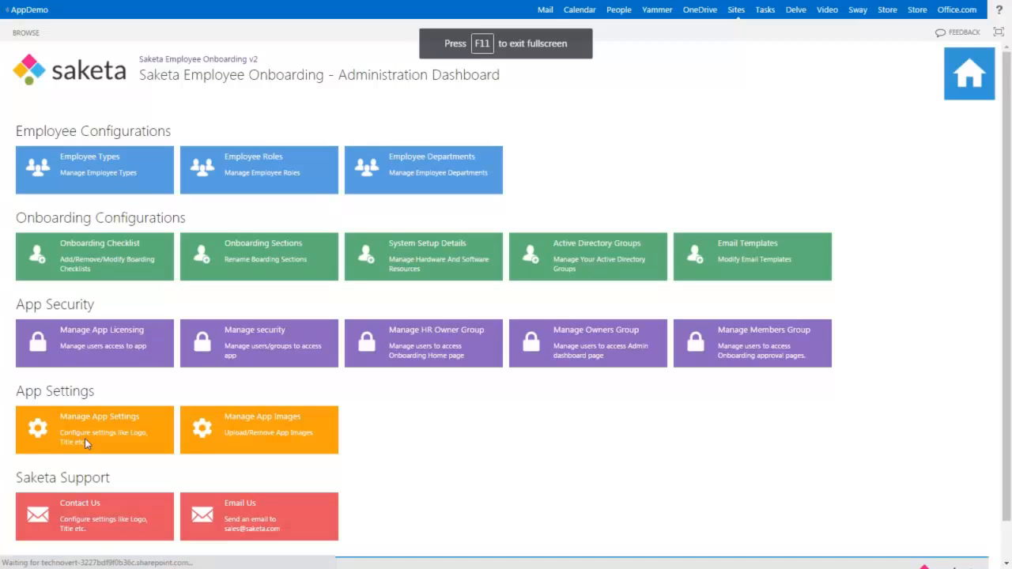
# Step: Reopen the app settings, disable Skip Approval And IT Tasks and save
pyautogui.click(85, 439)
pyautogui.click(148, 458)
pyautogui.click(383, 503)
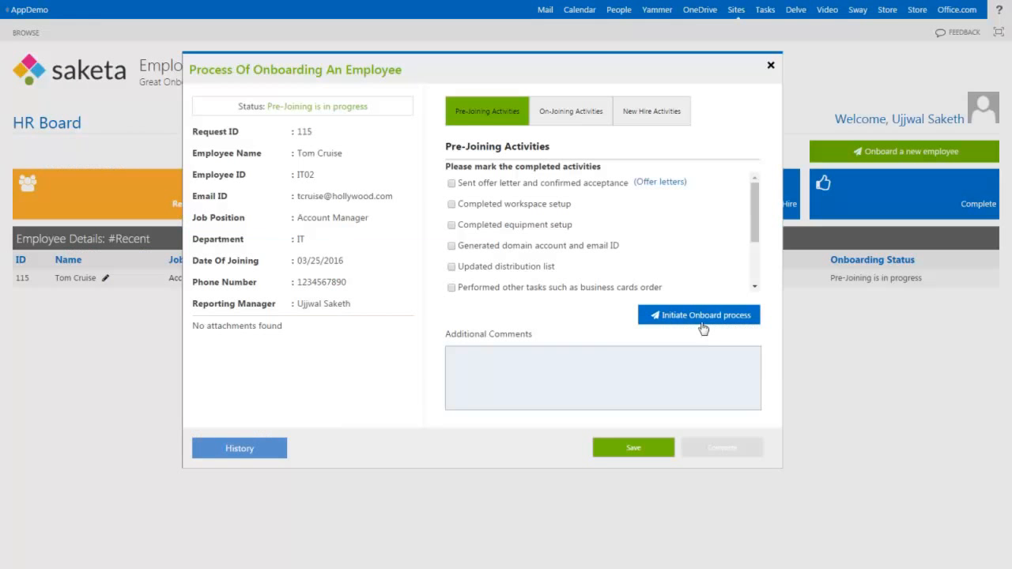
# Step: Initiate the employee's onboard process and select IT Team and Managers as the AD groups
pyautogui.click(704, 321)
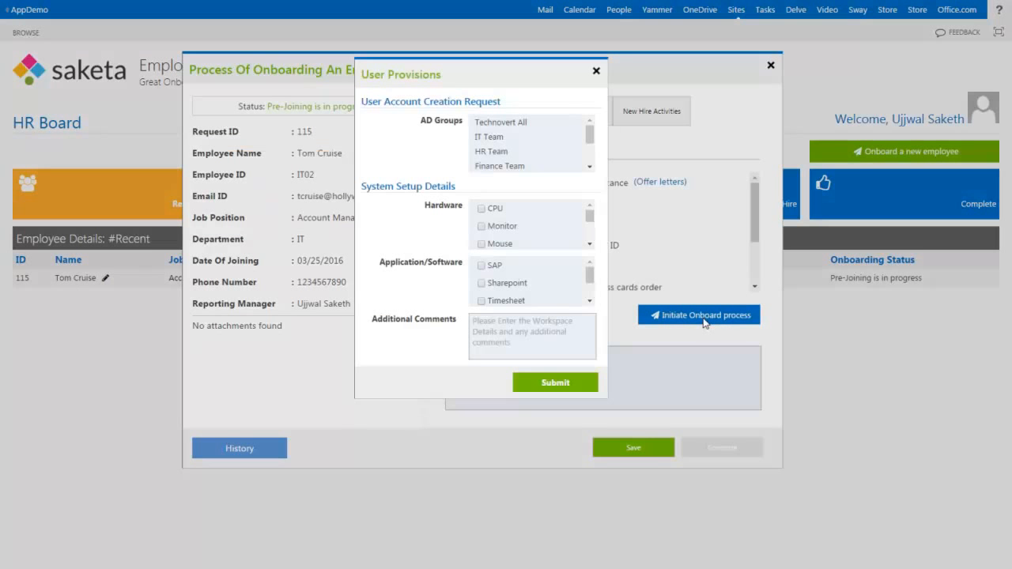
pyautogui.click(508, 139)
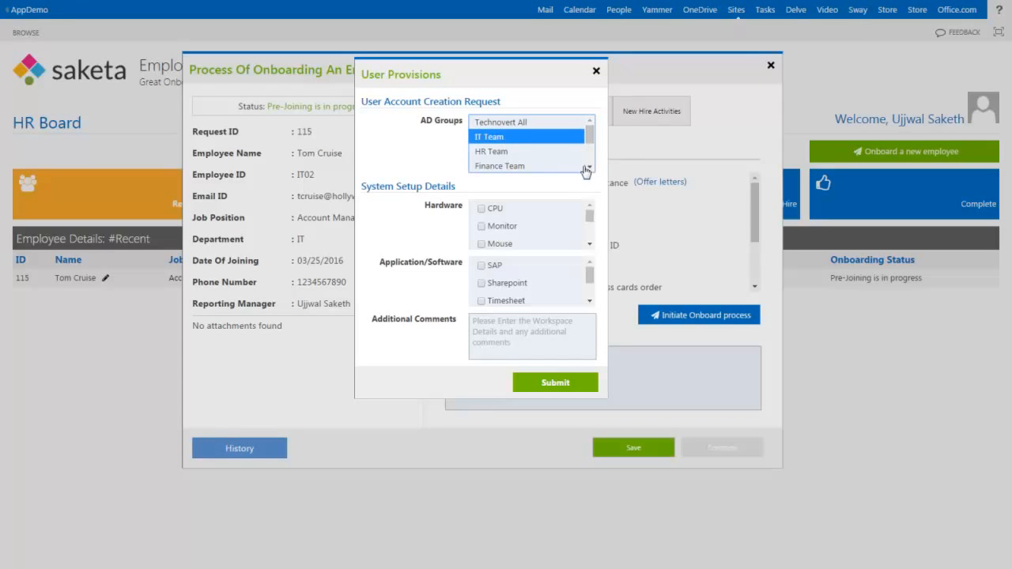
pyautogui.scroll(-3, 585, 171)
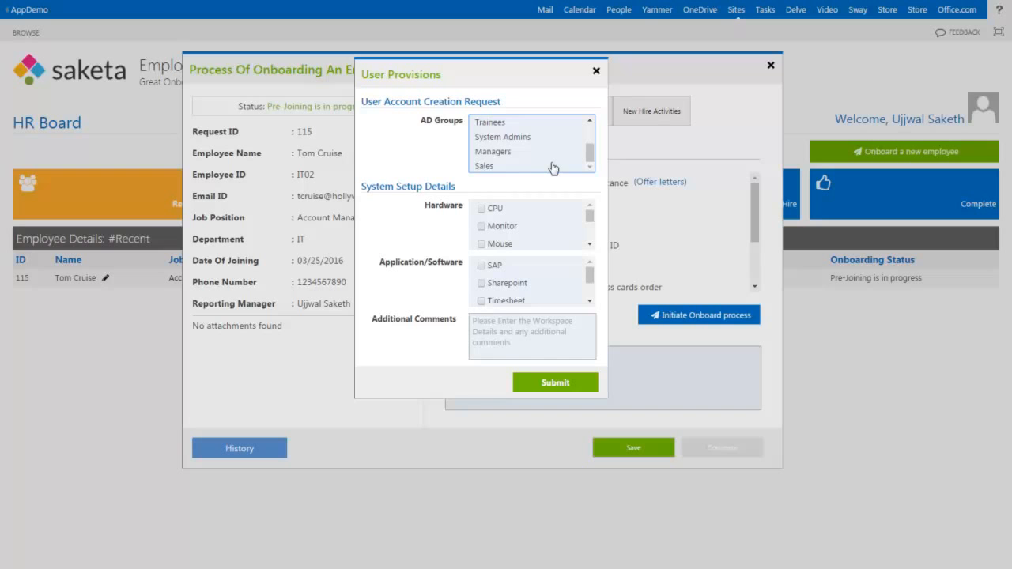
pyautogui.keyDown('ctrl'); pyautogui.click(540, 152); pyautogui.keyUp('ctrl')
pyautogui.moveTo(590, 155)
pyautogui.mouseDown()
pyautogui.moveTo(589, 132)
pyautogui.moveTo(585, 161)
pyautogui.mouseUp()
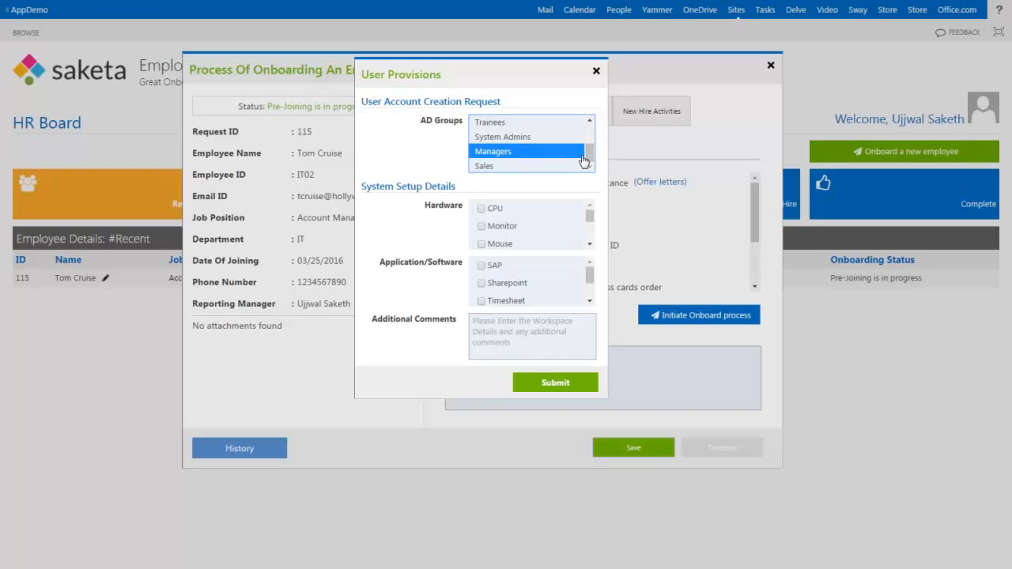
# Step: Request Mouse, Laptop, HeadPhones and Phone as the employee's hardware, leaving CPU and Monitor unselected
pyautogui.click(481, 208)
pyautogui.click(481, 226)
pyautogui.click(481, 226)
pyautogui.click(481, 209)
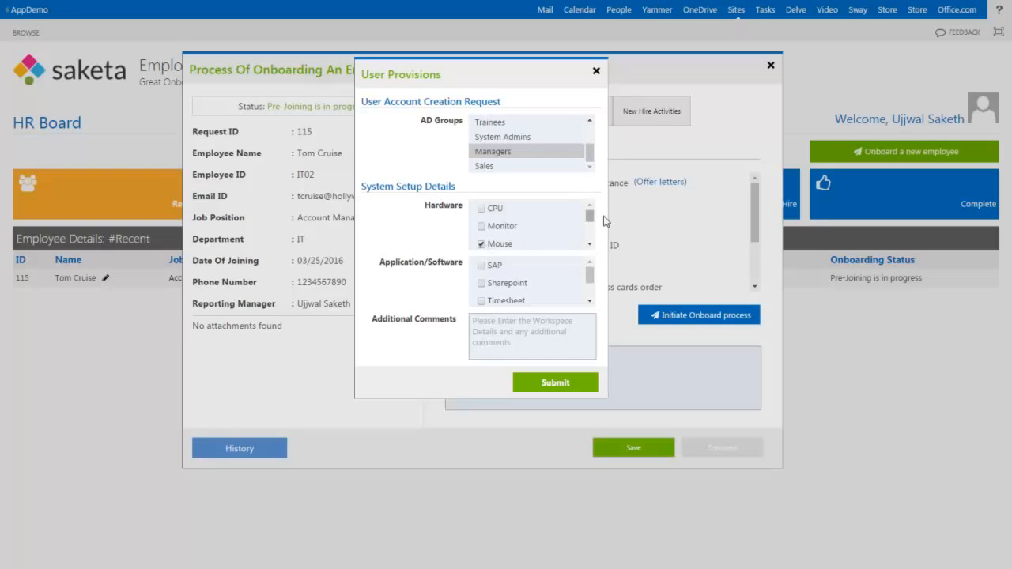
pyautogui.moveTo(590, 213); pyautogui.dragTo(587, 235)
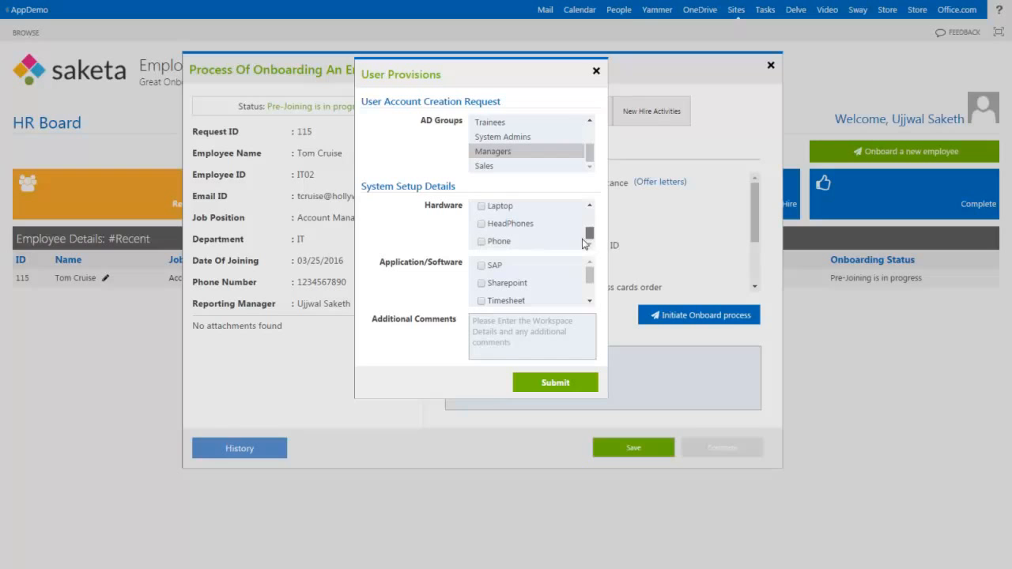
pyautogui.click(482, 207)
pyautogui.click(484, 225)
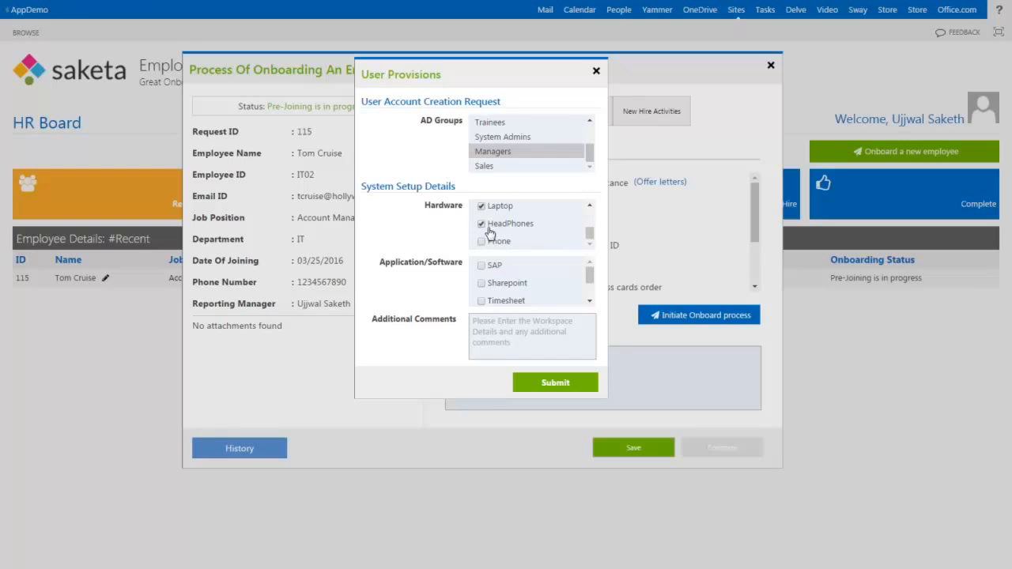
pyautogui.click(484, 242)
# Step: Select SAP and Sharepoint as the employee's applications and look through the remaining software options
pyautogui.click(483, 266)
pyautogui.click(483, 283)
pyautogui.moveTo(589, 281); pyautogui.dragTo(590, 289)
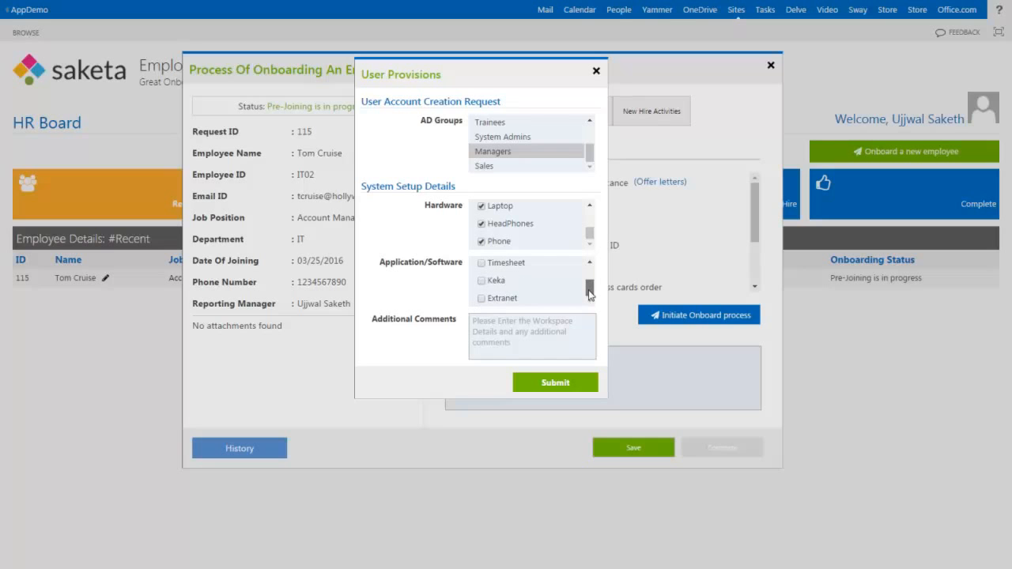
# Step: Add the comment "please provide him with the necessary support" and submit the user provisions request
pyautogui.click(491, 330)
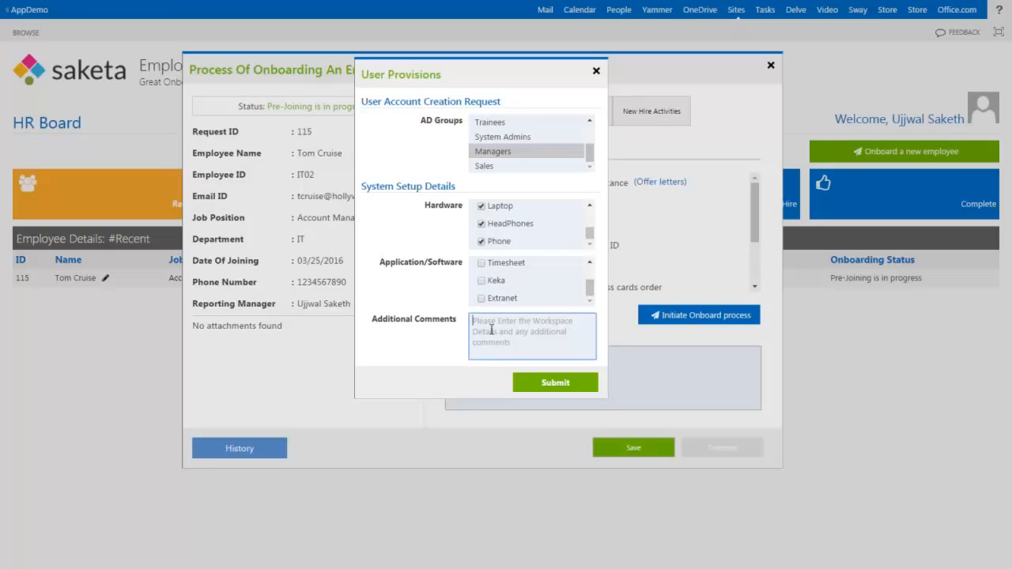
pyautogui.write('please provide him with the necessary support')
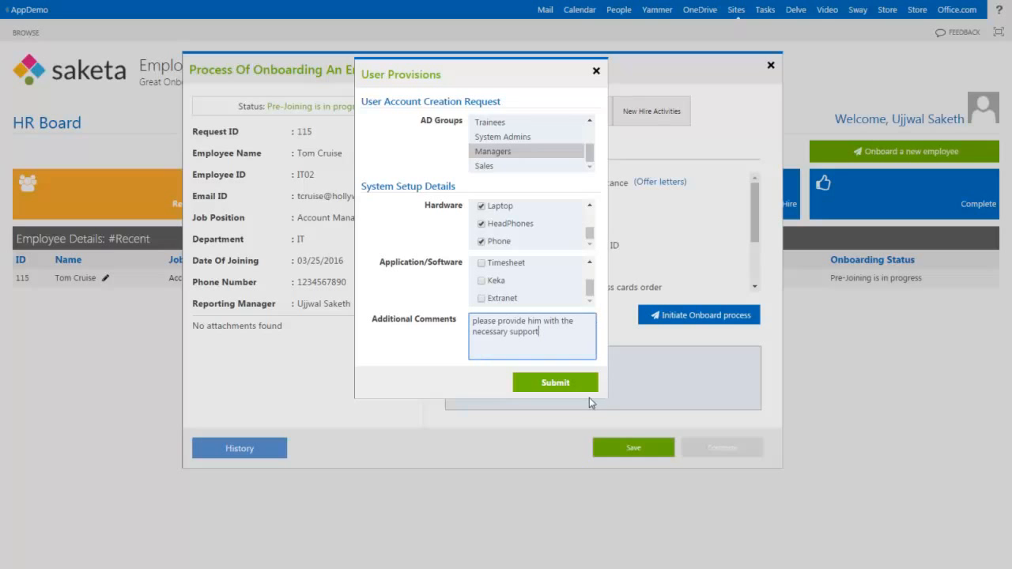
pyautogui.click(584, 385)
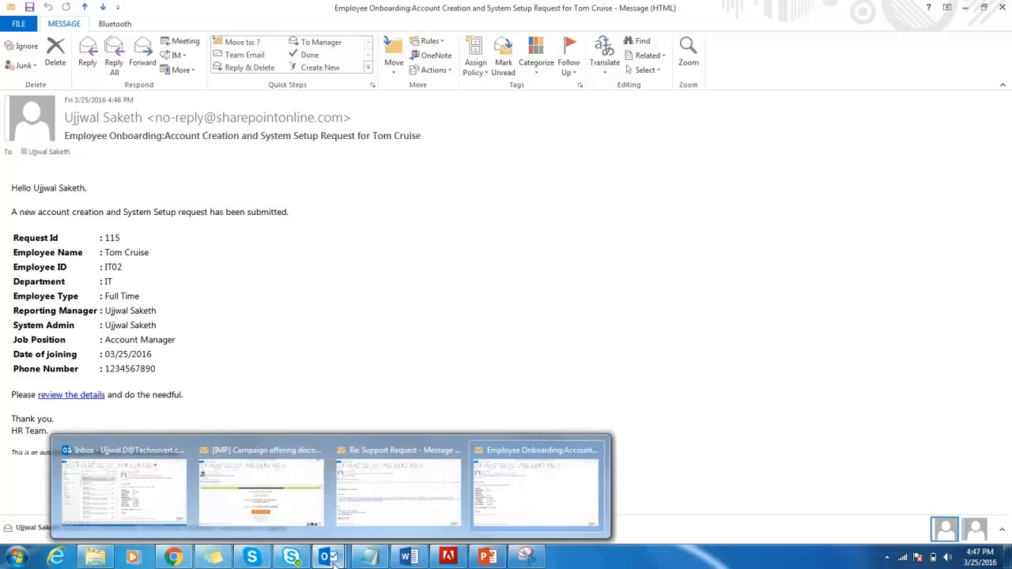
# Step: Switch to Chrome, show the User Account Approval page in full screen and approve the account creation and system setup request
pyautogui.click(173, 559)
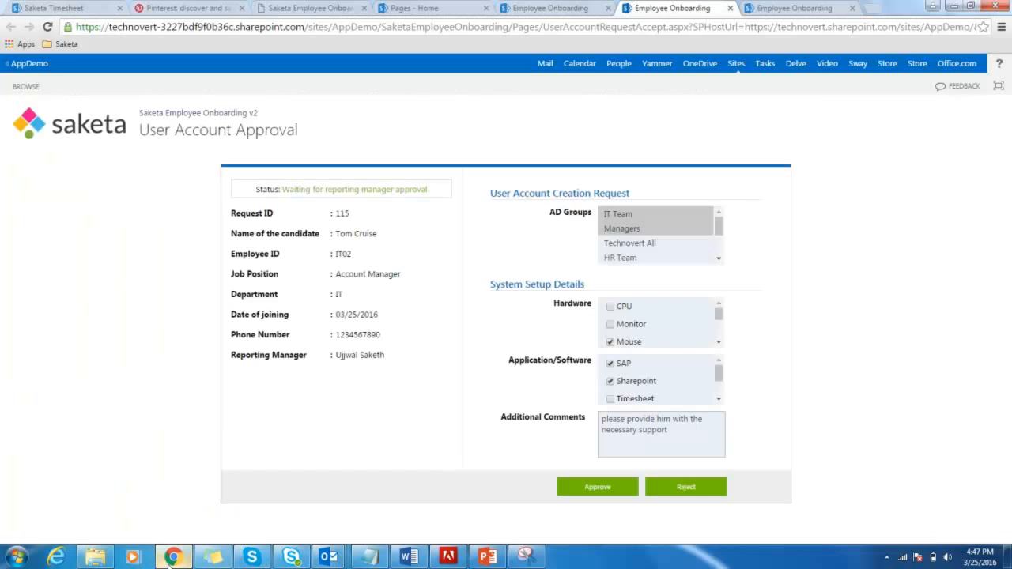
pyautogui.press('F11')
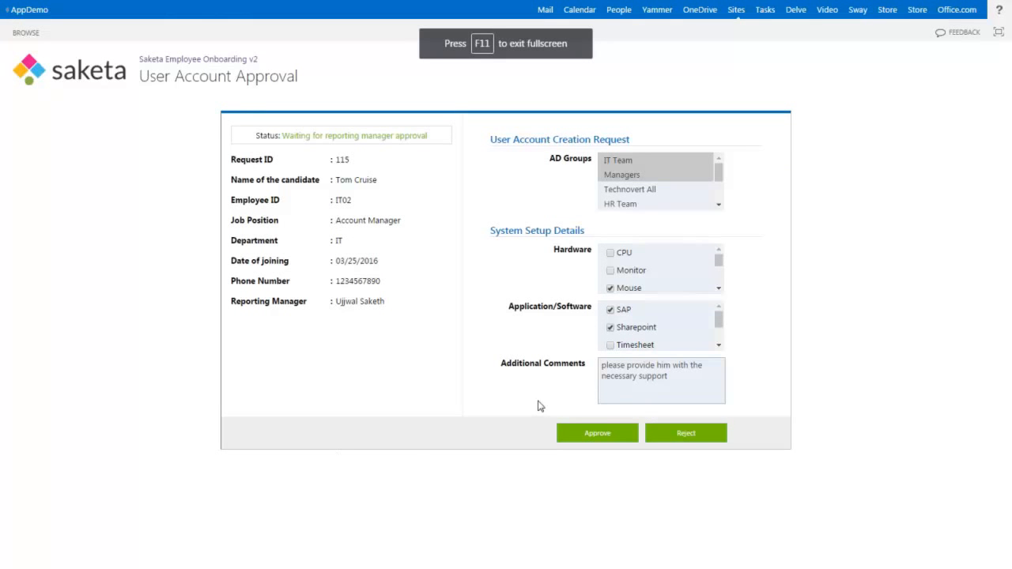
pyautogui.click(581, 434)
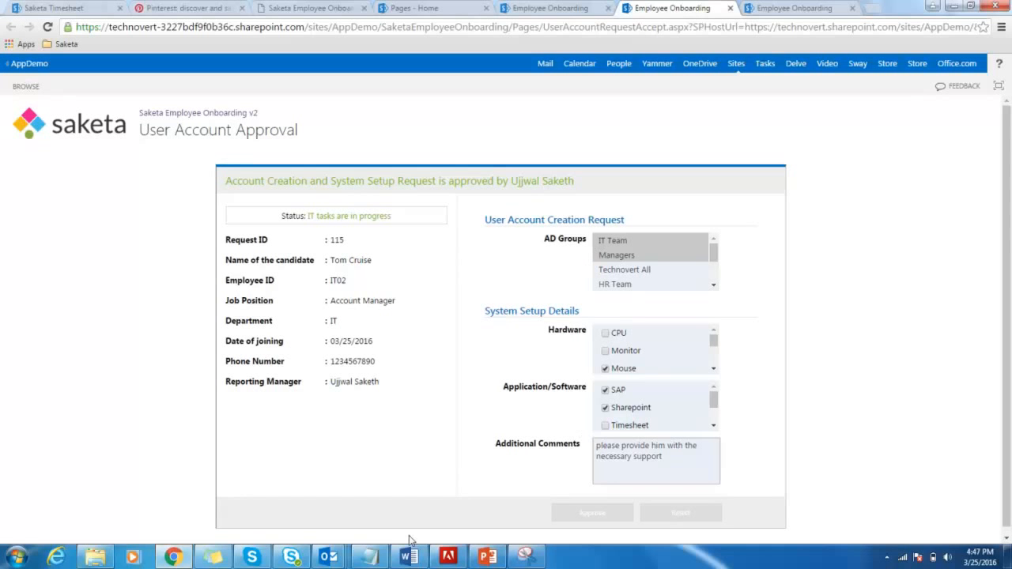
# Step: Switch to Outlook, read the account creation and system setup approval email through and open its link to update the form
pyautogui.moveTo(336, 553)
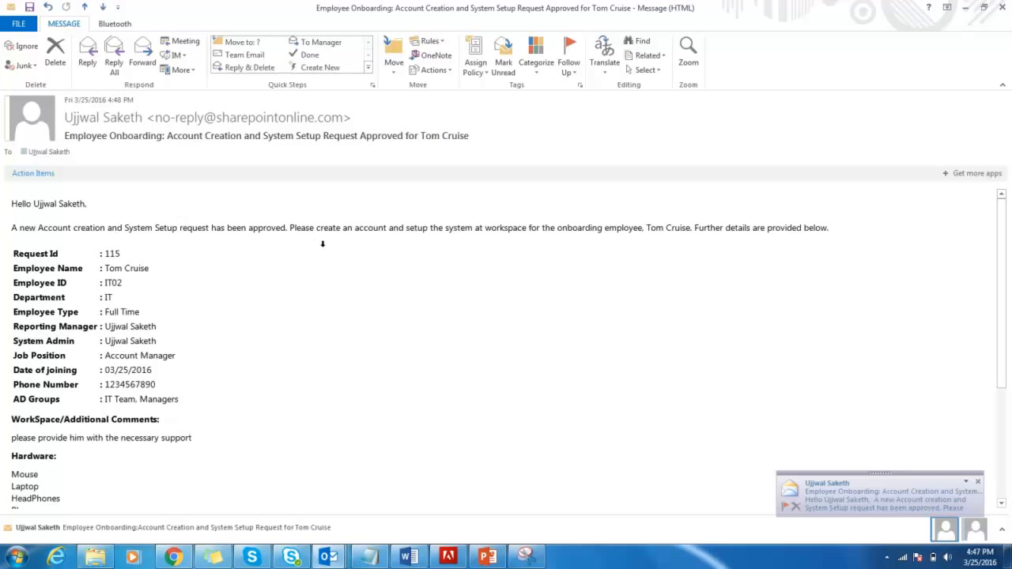
pyautogui.scroll(-3, 425, 262)
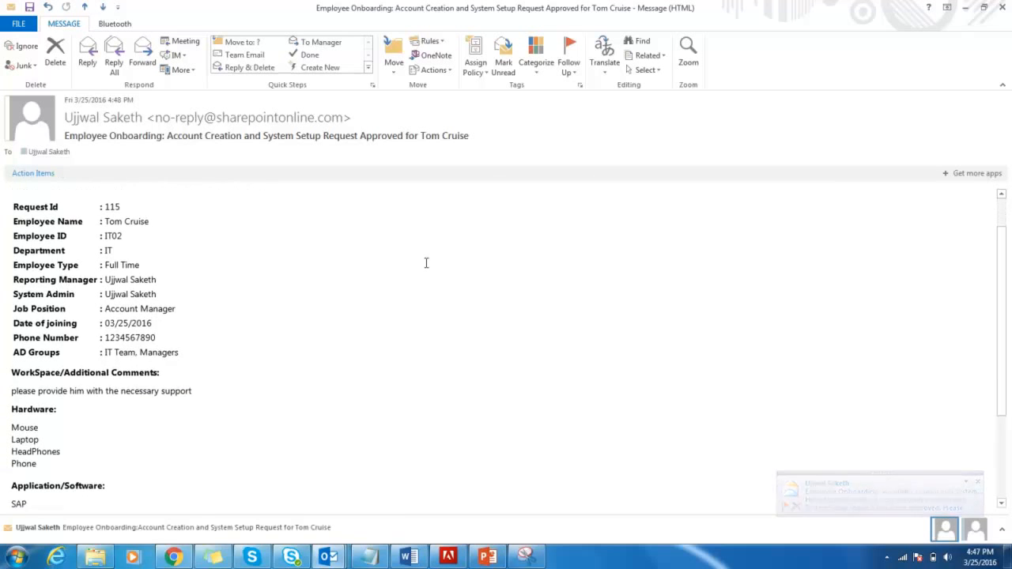
pyautogui.scroll(-6, 426, 262)
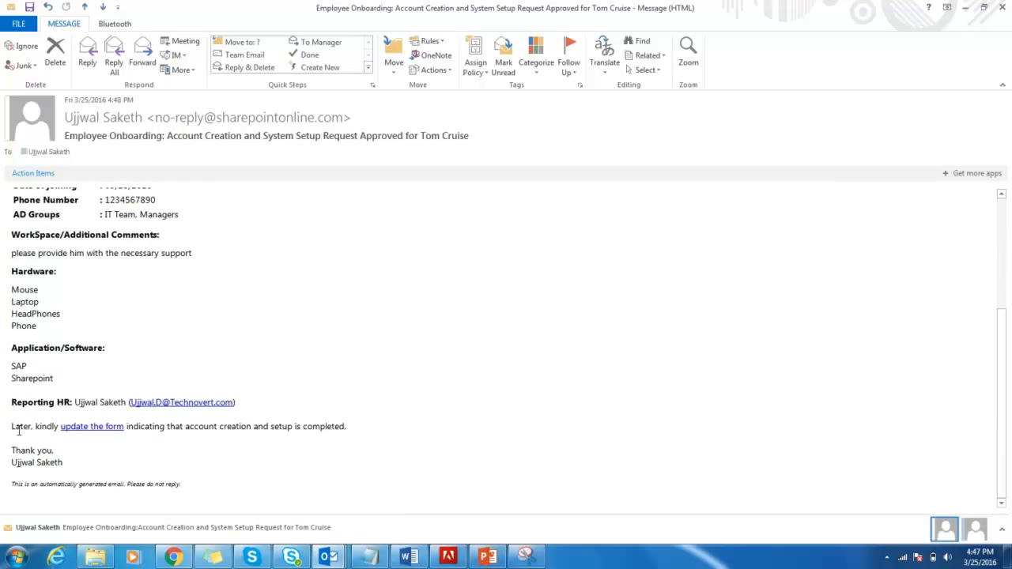
pyautogui.click(80, 432)
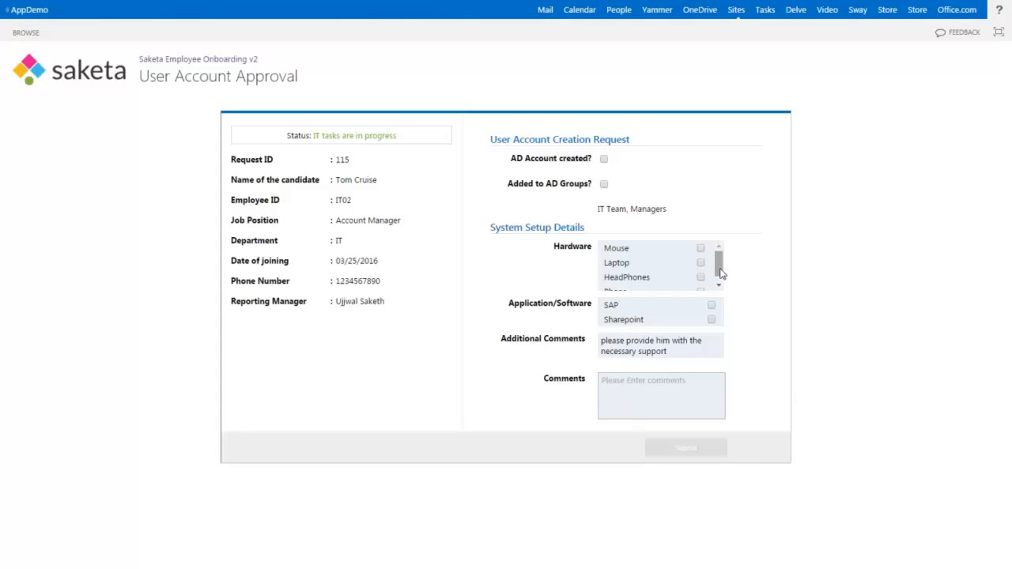
# Step: Mark the Mouse, Laptop, HeadPhones and Phone hardware and the SAP and Sharepoint applications as set up
pyautogui.scroll(-1, 721, 273)
pyautogui.scroll(1, 722, 282)
pyautogui.scroll(-1, 702, 273)
pyautogui.scroll(1, 701, 277)
pyautogui.click(700, 263)
pyautogui.click(701, 278)
pyautogui.click(717, 286)
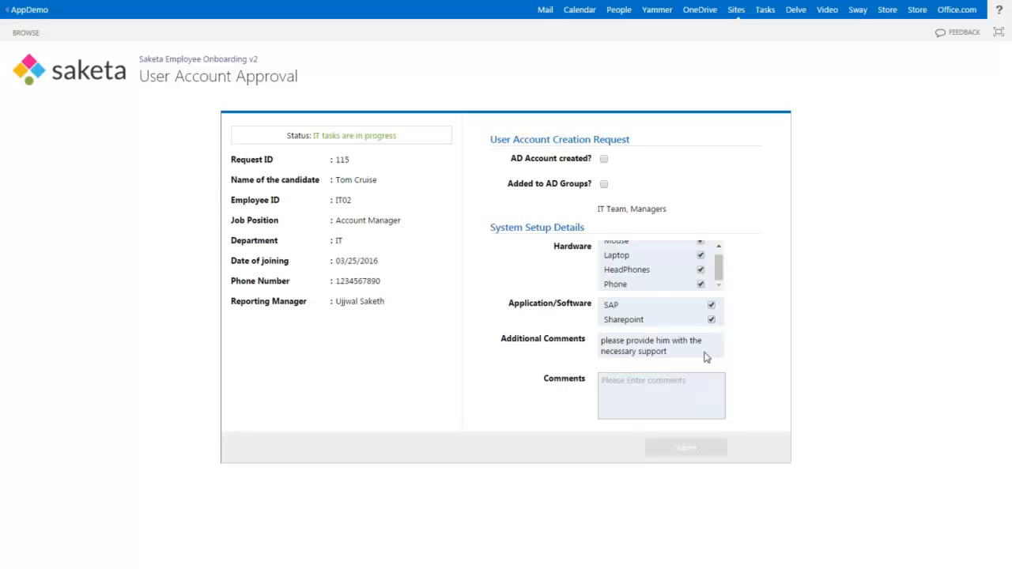
# Step: Mark the AD account as created with the employee's email and added to AD groups, add the comment "done." and submit
pyautogui.click(608, 160)
pyautogui.click(638, 382)
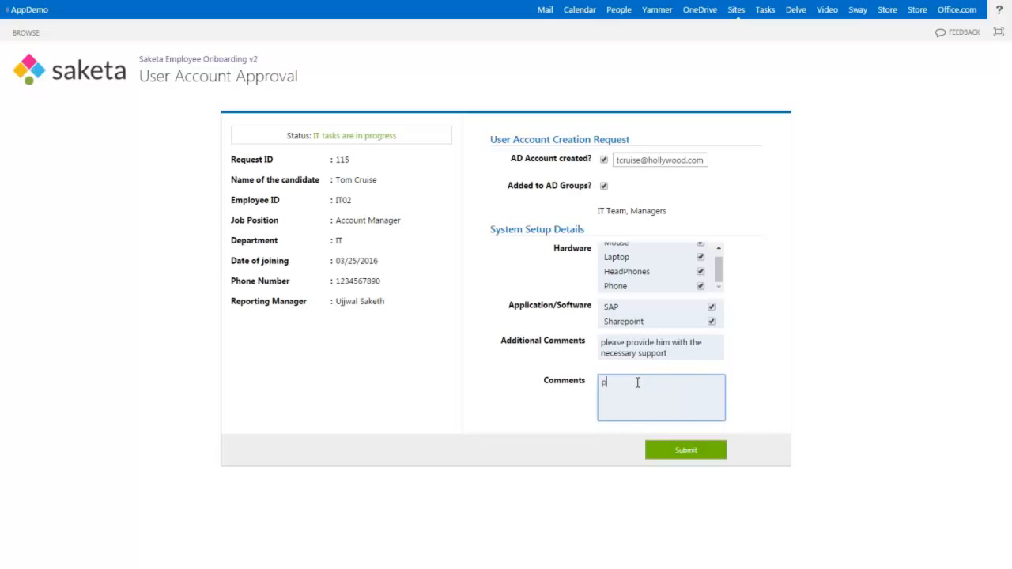
pyautogui.write('pro')
pyautogui.click(680, 458)
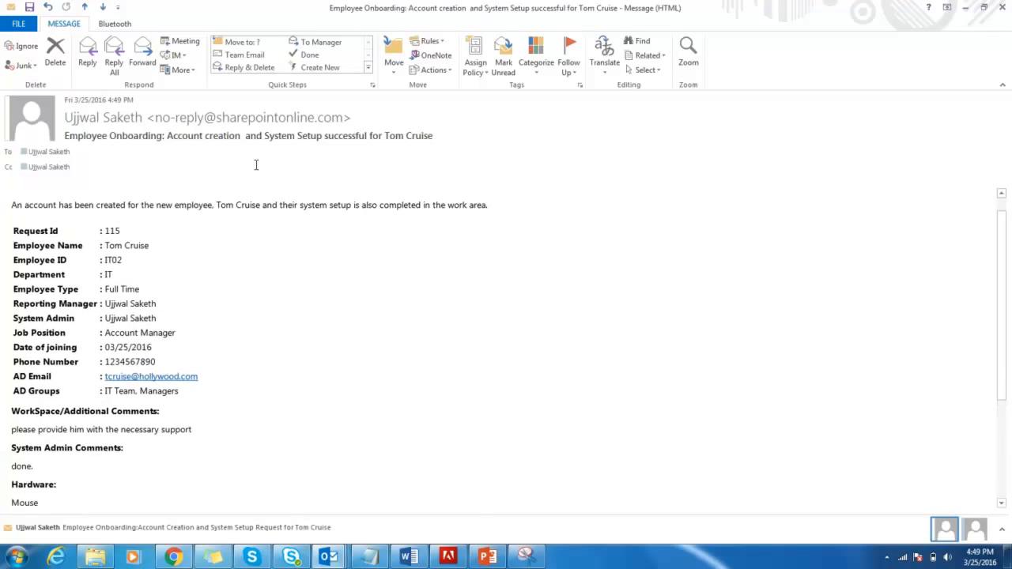
# Step: Read through the setup completion email, switch to Chrome, show the HR Board in full screen and close the employee's onboarding dialog
pyautogui.scroll(-4, 257, 165)
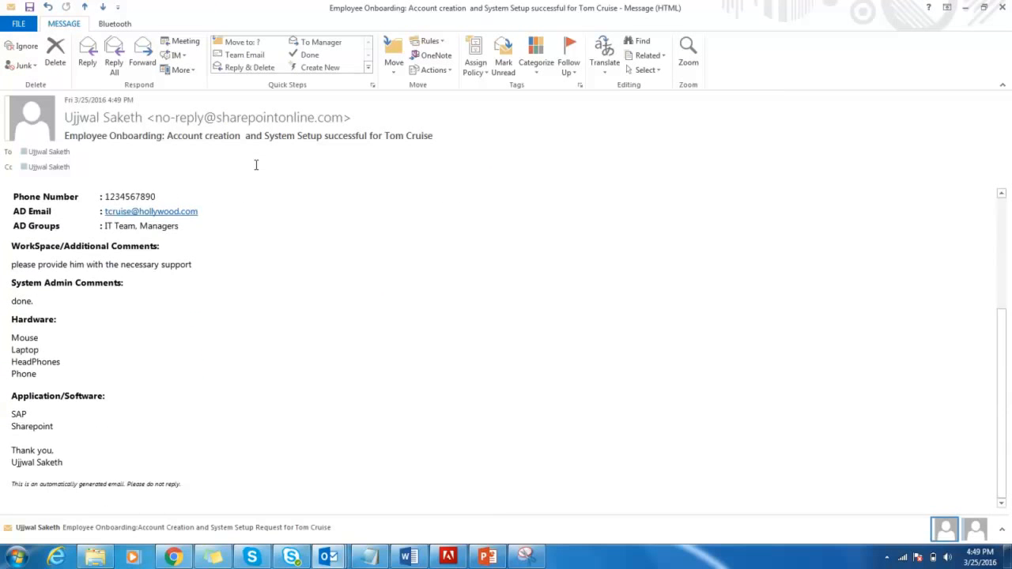
pyautogui.click(177, 555)
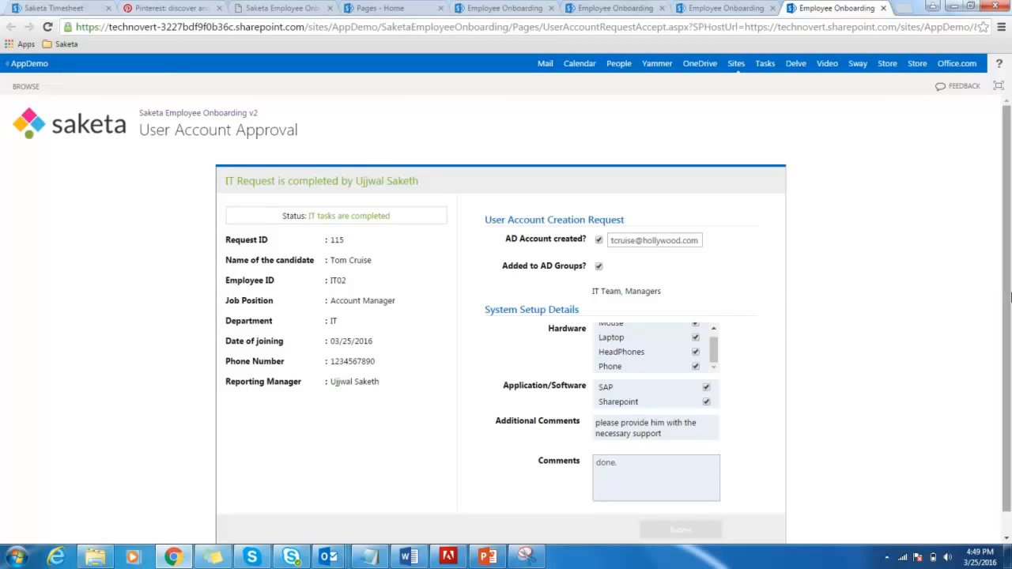
pyautogui.press('F11')
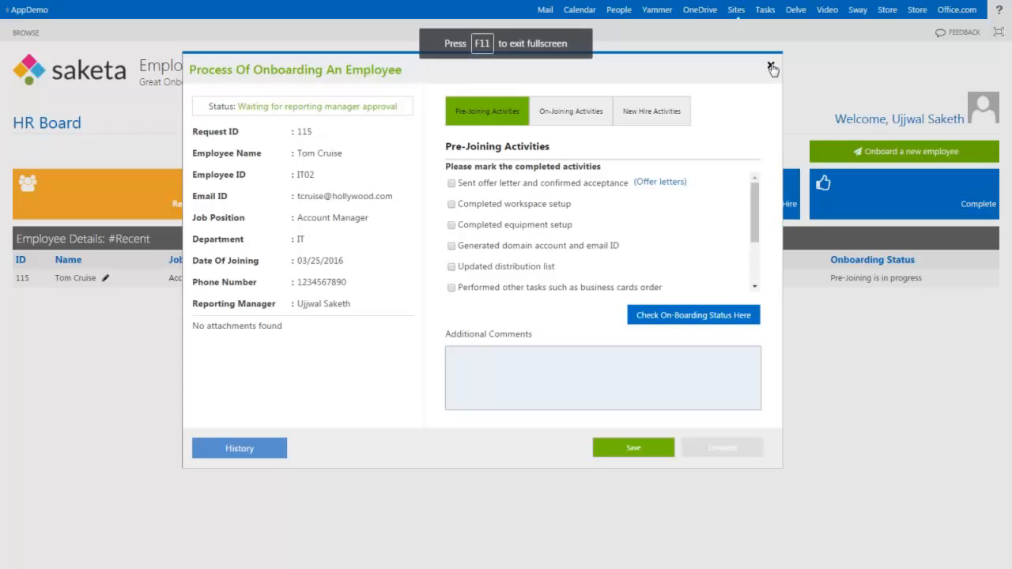
pyautogui.click(770, 68)
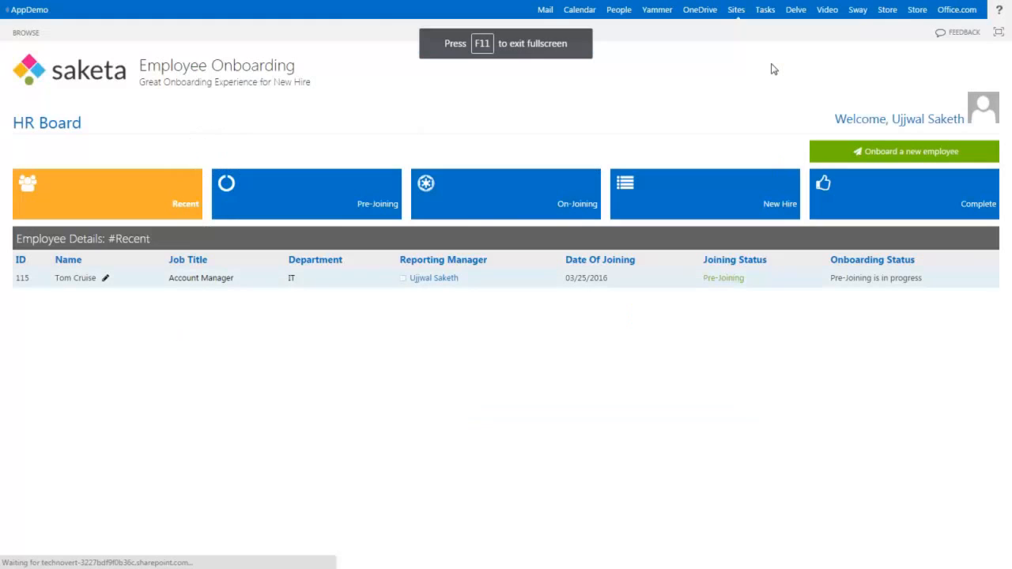
# Step: Open the employee's Pre-Joining record and mark every pre-joining activity as completed, from the offer letter to the drug test / background check
pyautogui.click(746, 278)
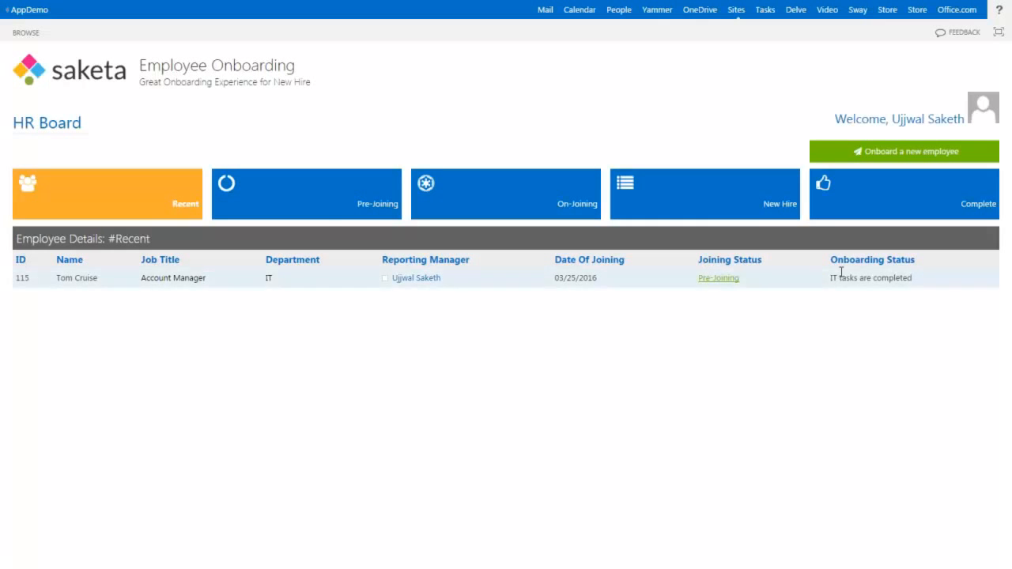
pyautogui.click(719, 280)
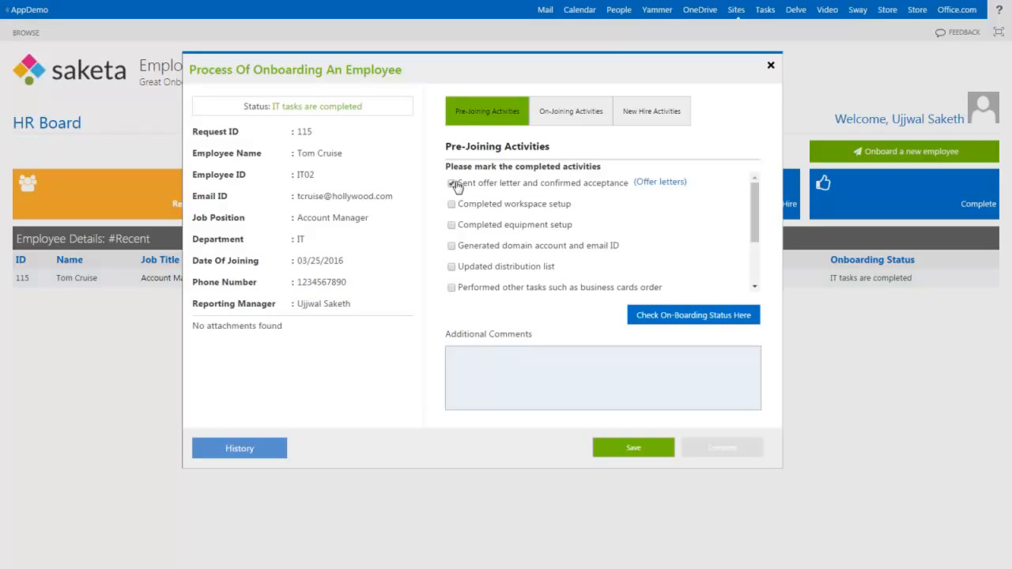
pyautogui.click(452, 225)
pyautogui.click(452, 246)
pyautogui.click(452, 266)
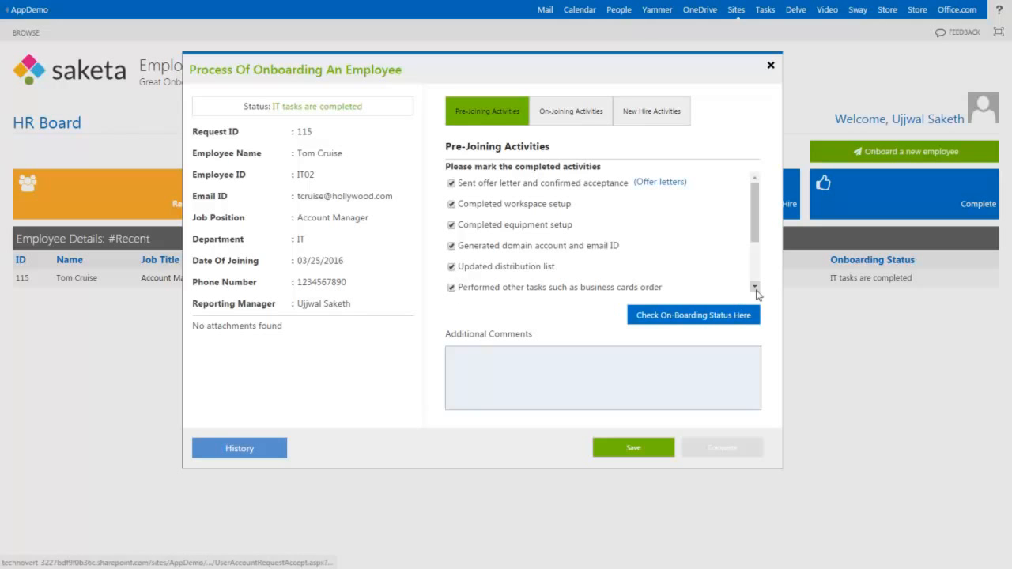
pyautogui.scroll(-2, 756, 287)
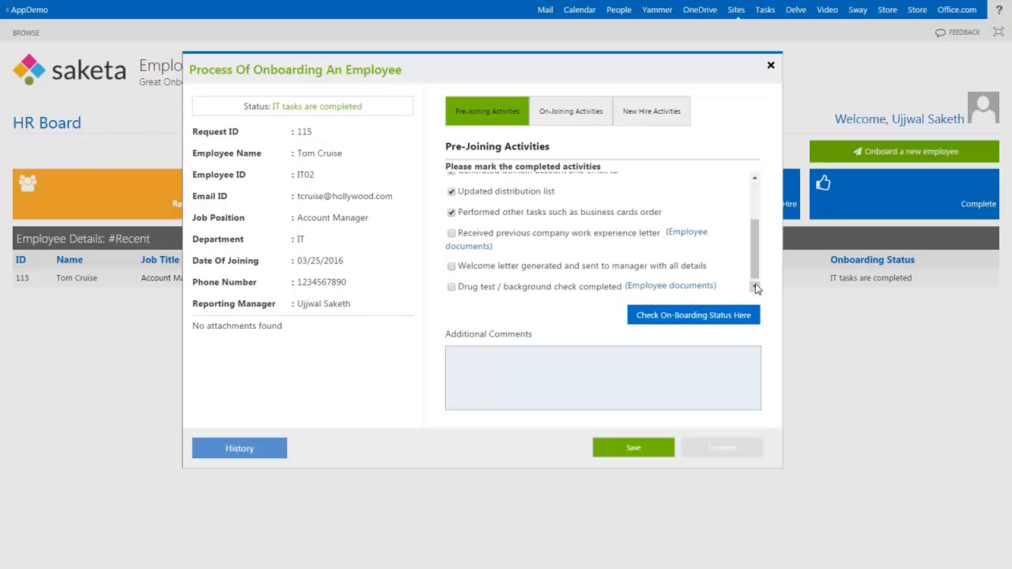
pyautogui.click(453, 231)
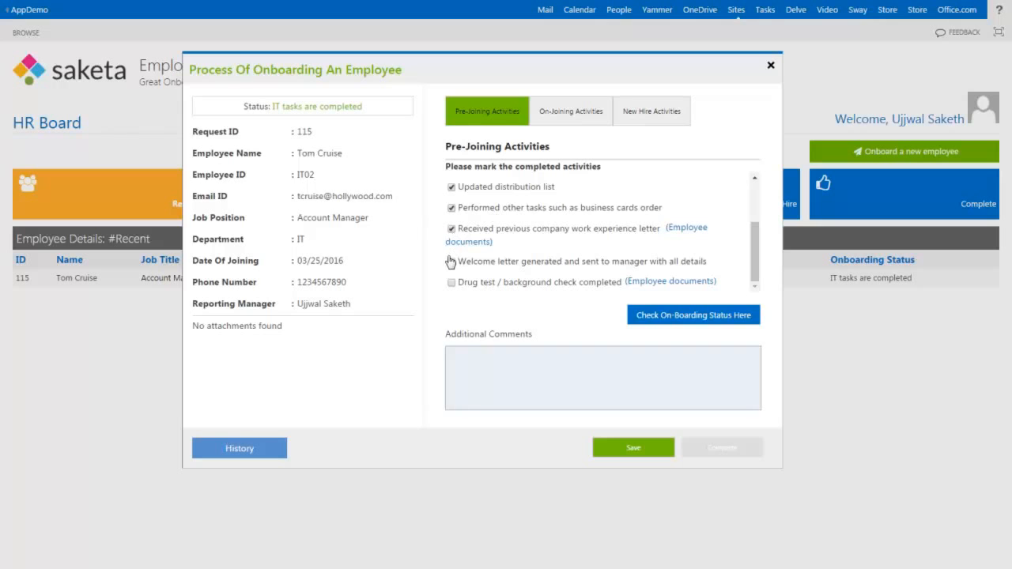
pyautogui.click(451, 261)
pyautogui.click(450, 286)
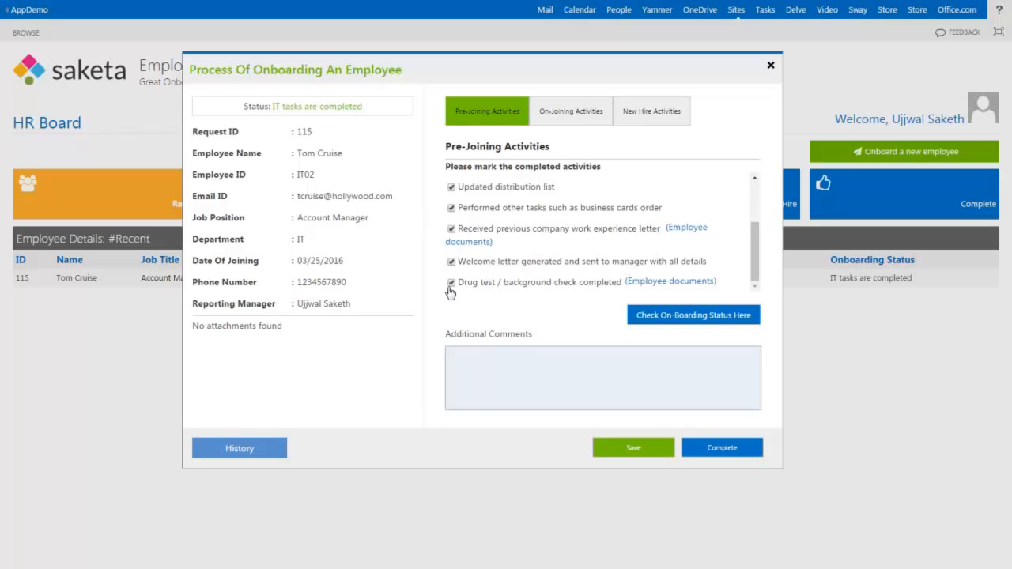
# Step: Add the comment "completed.", complete the pre-joining stage and close the onboarding dialog
pyautogui.click(662, 382)
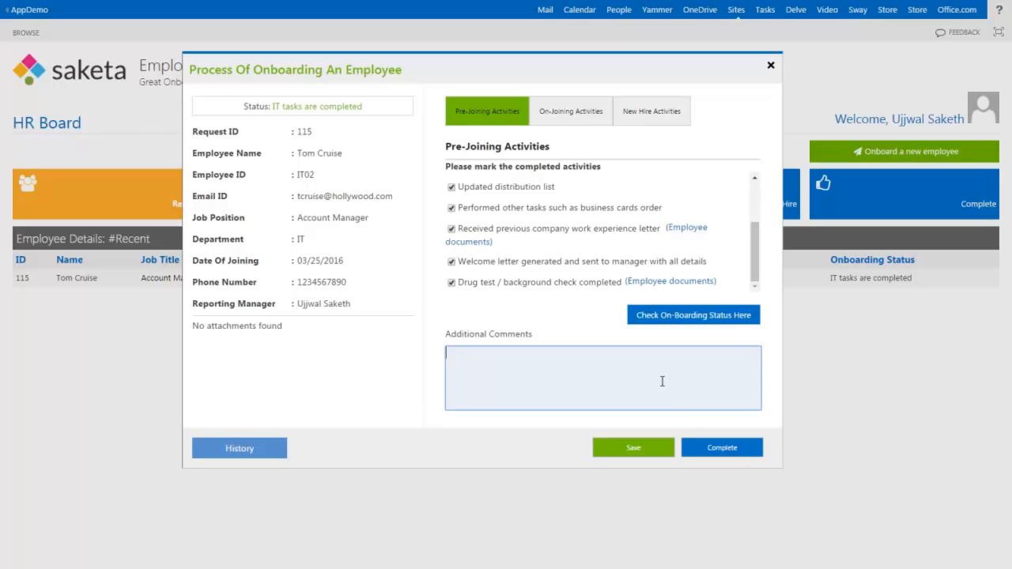
pyautogui.write('completed.')
pyautogui.click(734, 449)
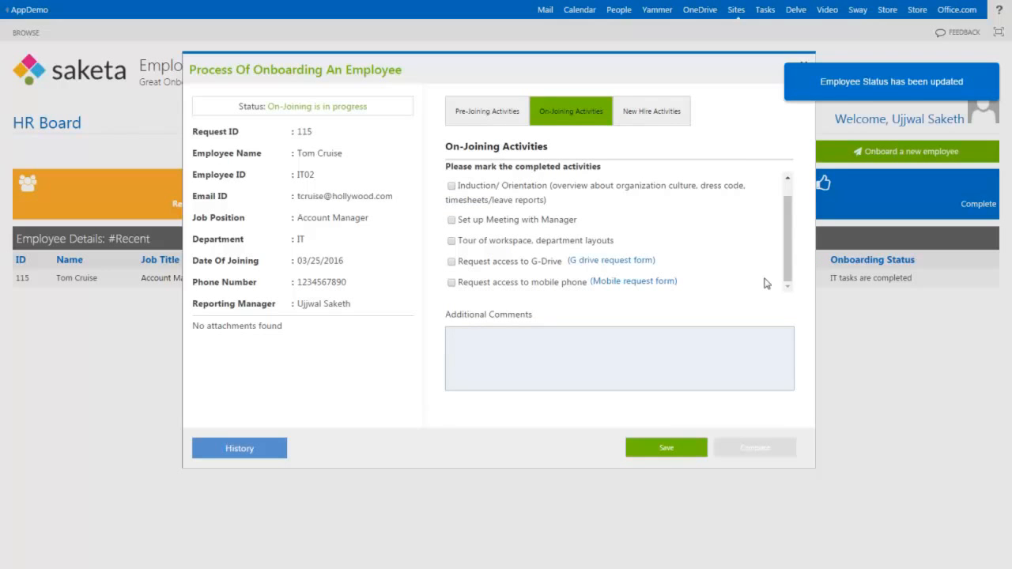
pyautogui.click(807, 66)
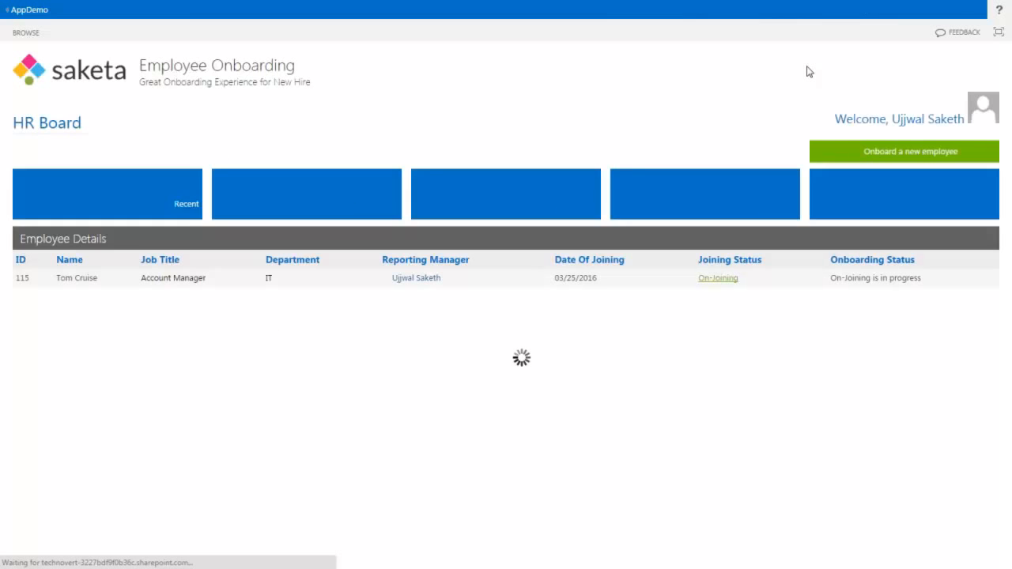
# Step: Open the employee's On-Joining record and mark all activities as completed, from the employee ID card to mobile phone access
pyautogui.click(724, 283)
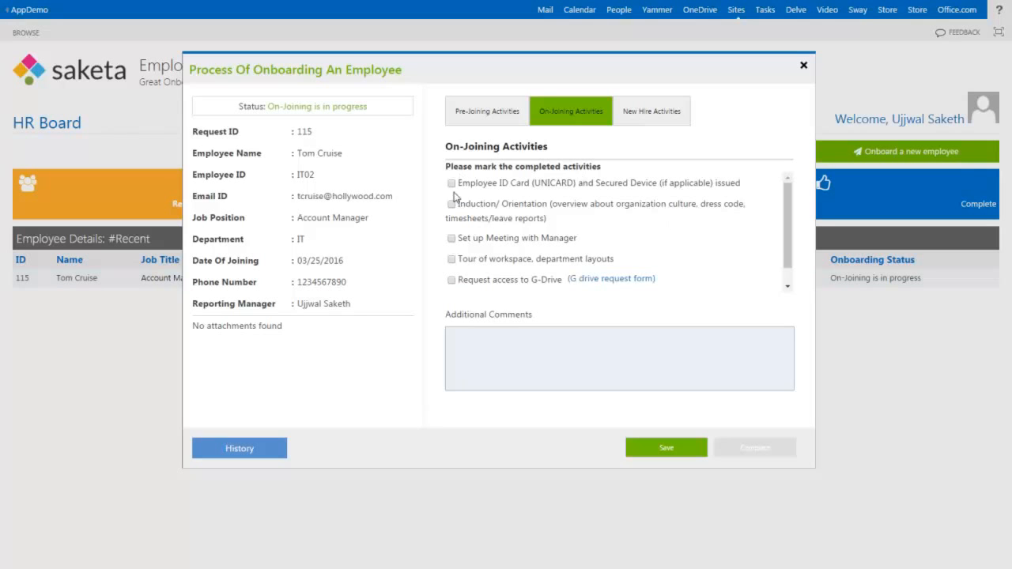
pyautogui.click(452, 205)
pyautogui.click(452, 239)
pyautogui.click(450, 282)
pyautogui.click(501, 348)
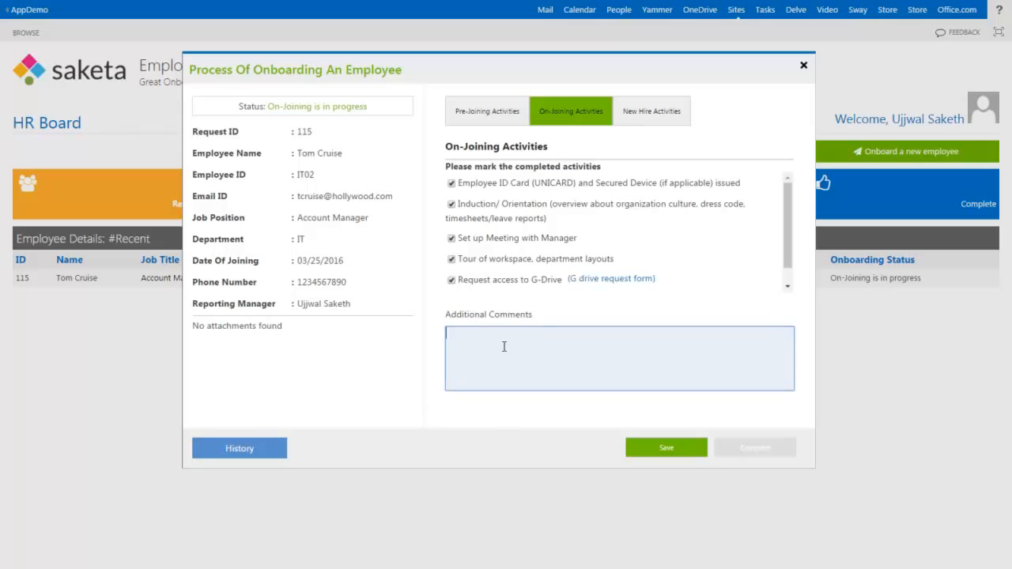
pyautogui.click(789, 286)
pyautogui.click(451, 283)
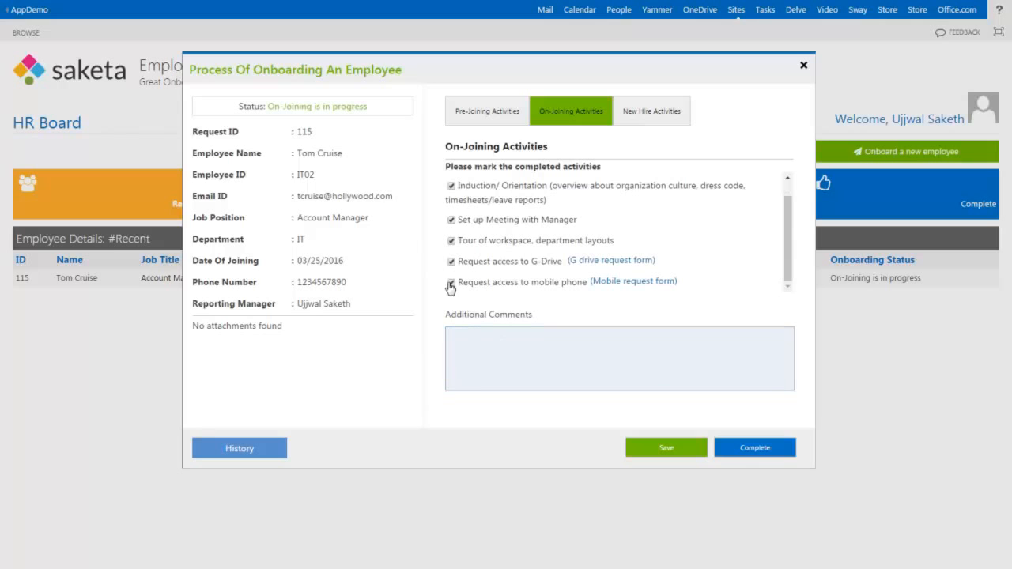
# Step: Add a comment to the on-joining activities, complete that stage and close the onboarding dialog
pyautogui.click(620, 360)
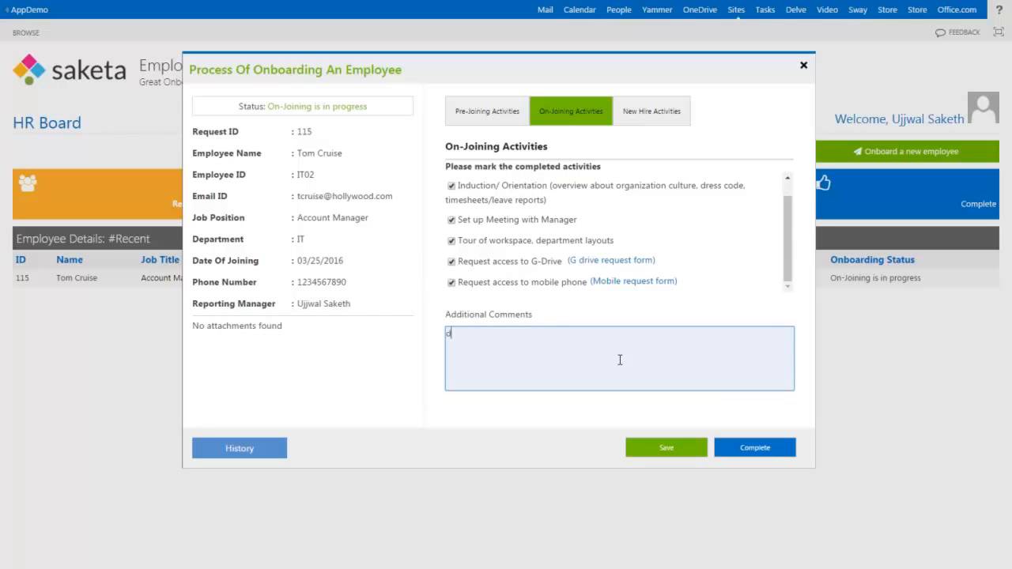
pyautogui.click(772, 456)
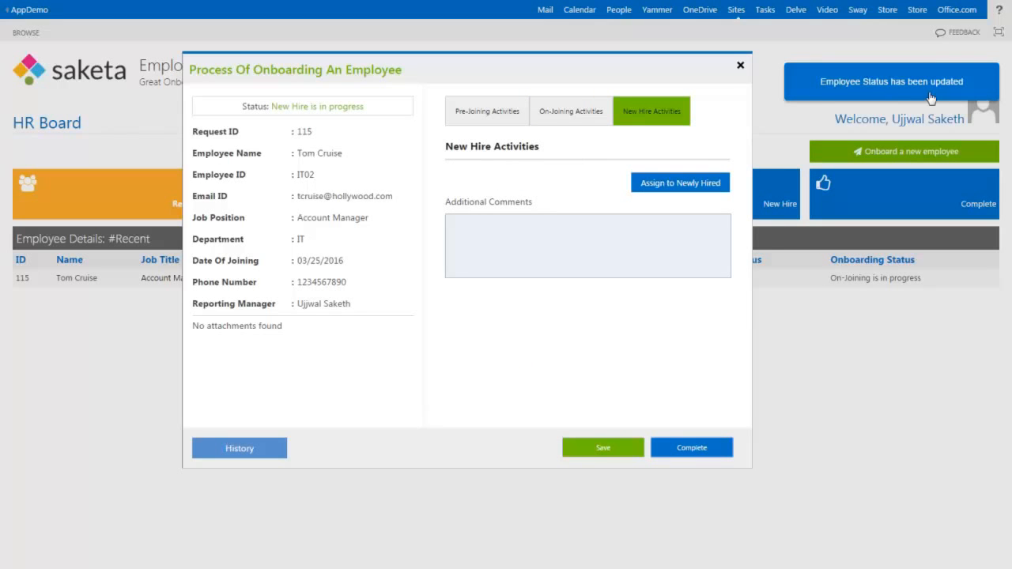
pyautogui.click(740, 66)
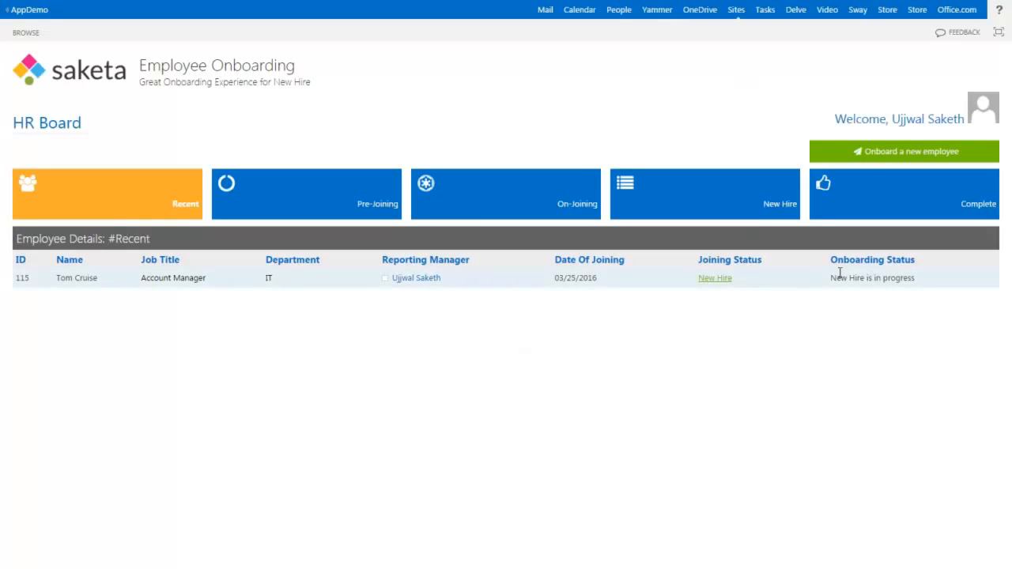
# Step: Open the employee's New Hire record and add "I-9 form filled and submitted" to the checklists for the newly hired
pyautogui.click(720, 278)
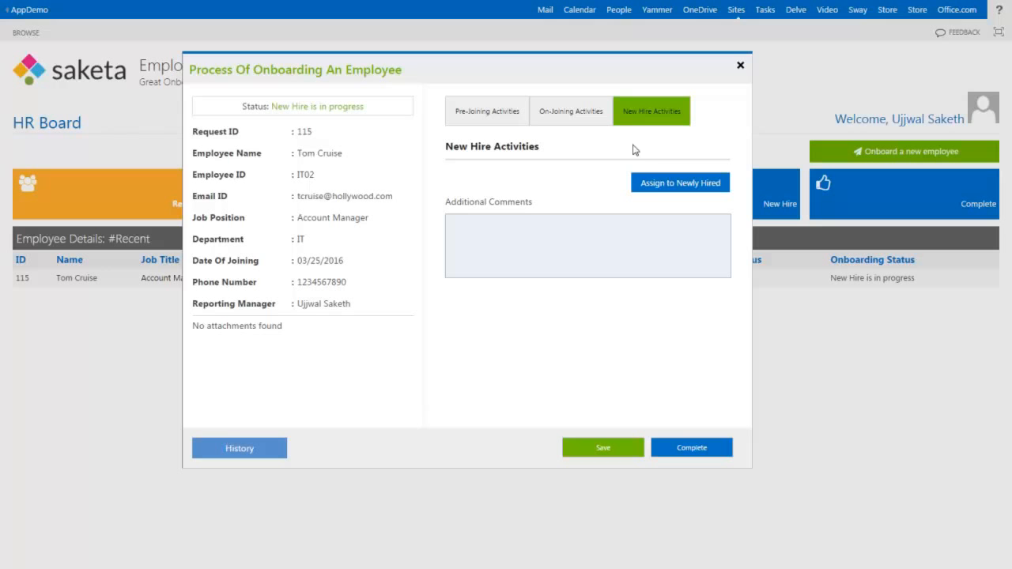
pyautogui.click(650, 188)
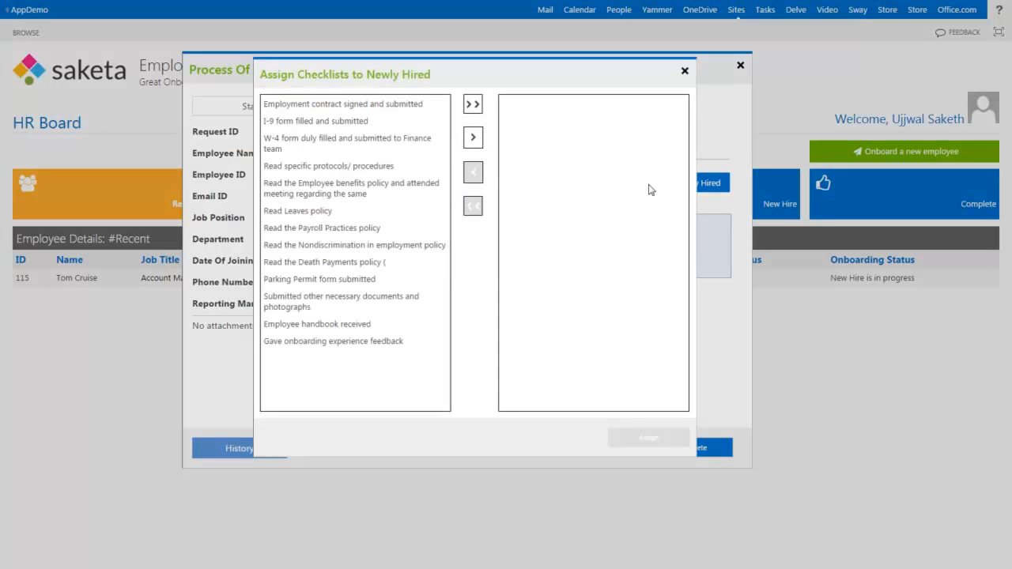
pyautogui.click(352, 124)
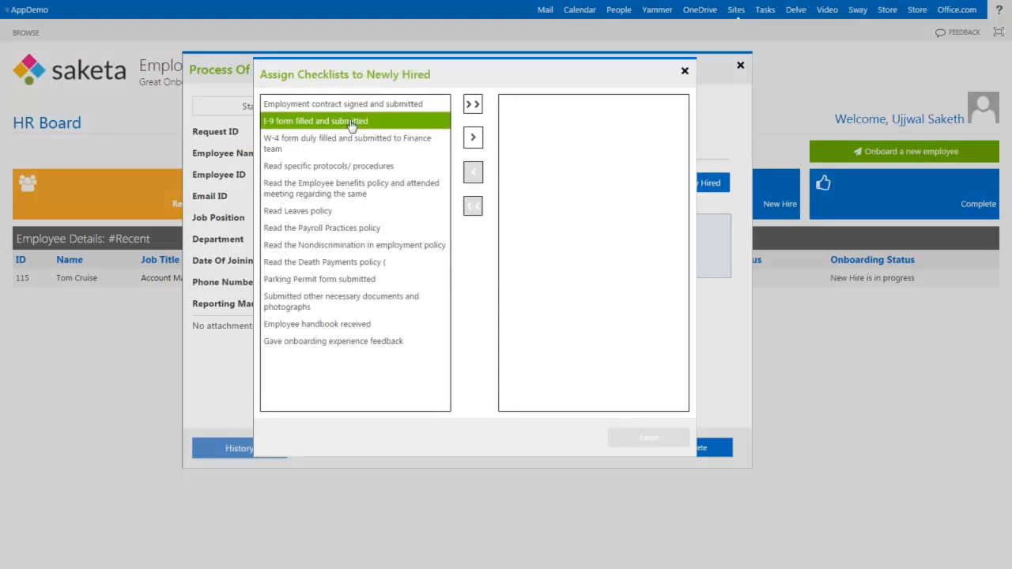
pyautogui.click(473, 138)
# Step: Add the Leaves, Payroll Practices and Nondiscrimination in employment policy readings to the new hire's checklist and assign it
pyautogui.click(371, 198)
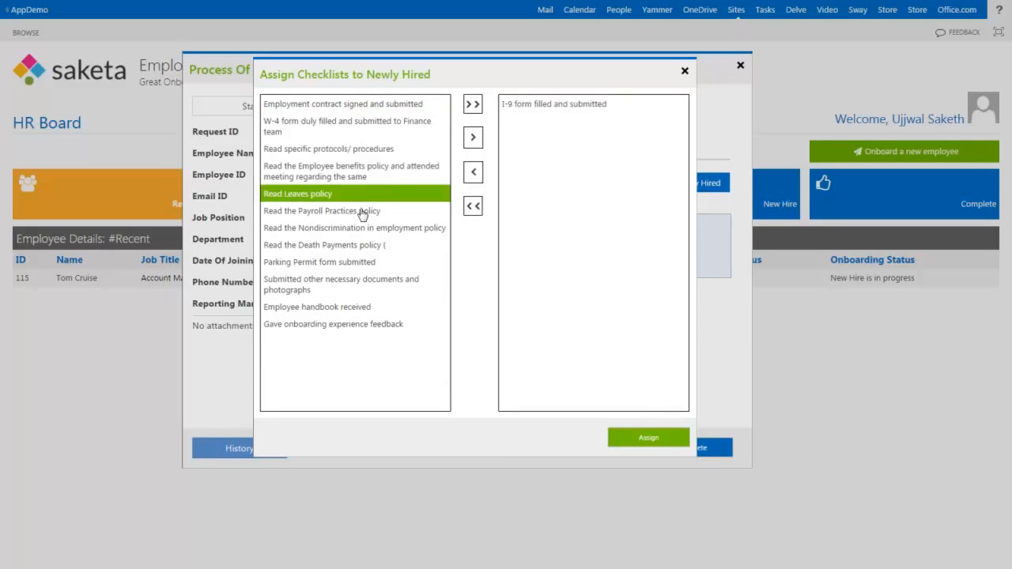
pyautogui.click(362, 212)
pyautogui.click(356, 231)
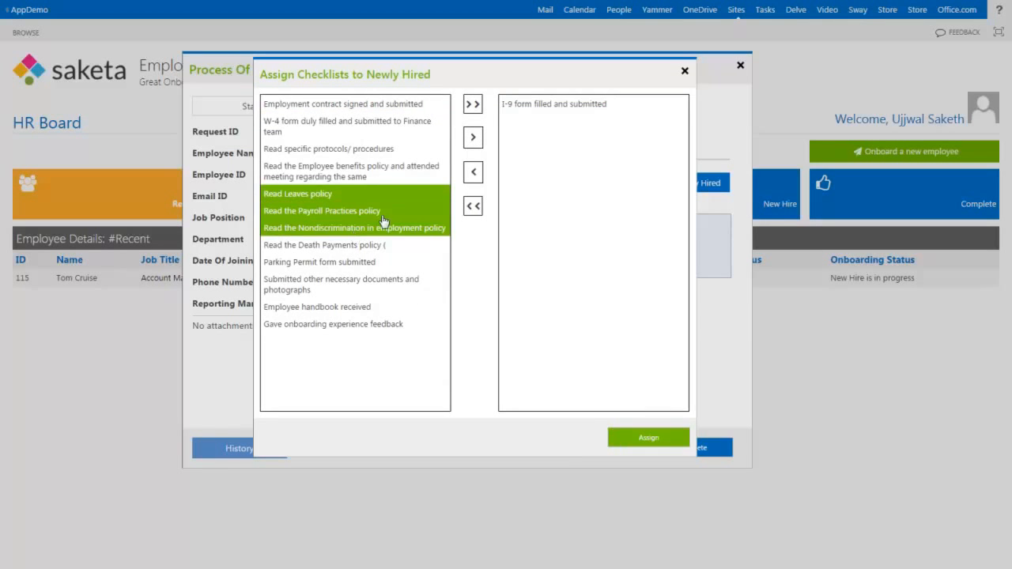
pyautogui.doubleClick(473, 138)
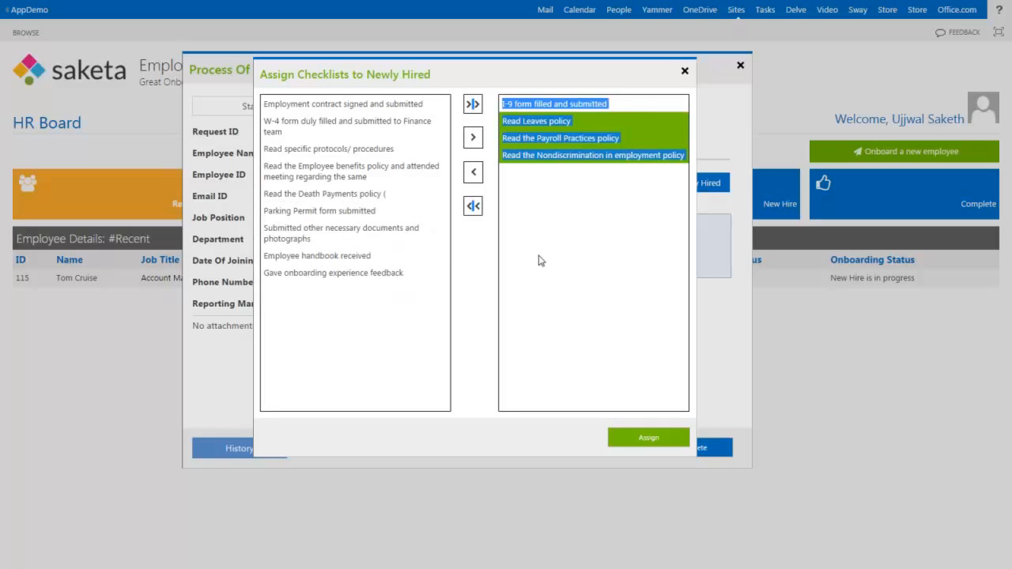
pyautogui.click(473, 235)
pyautogui.click(625, 436)
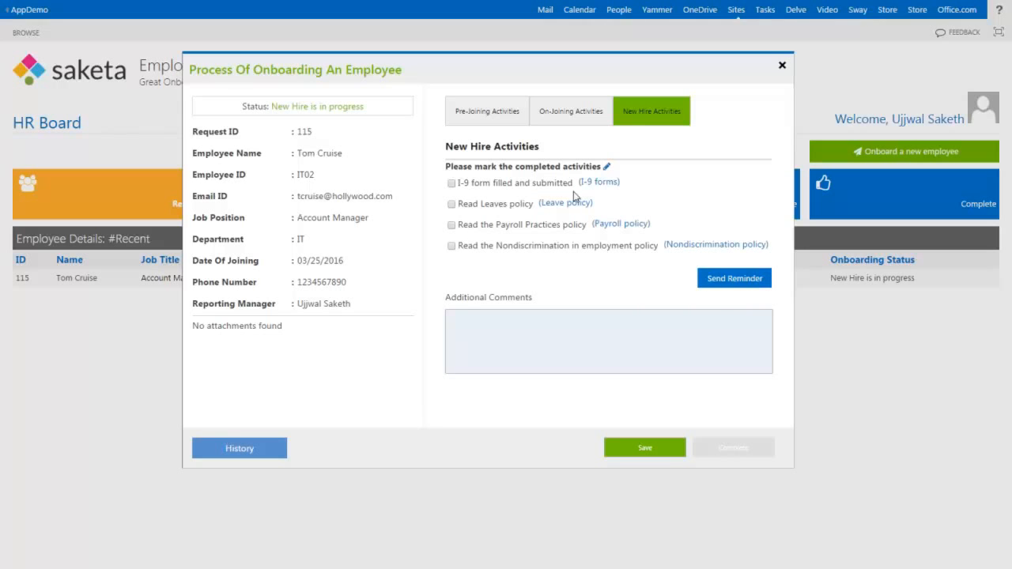
# Step: Mark the I-9 form, Leaves policy, Payroll Practices policy and Nondiscrimination policy items as completed in the New Hire Activities
pyautogui.click(453, 183)
pyautogui.click(451, 204)
pyautogui.click(452, 225)
pyautogui.click(452, 247)
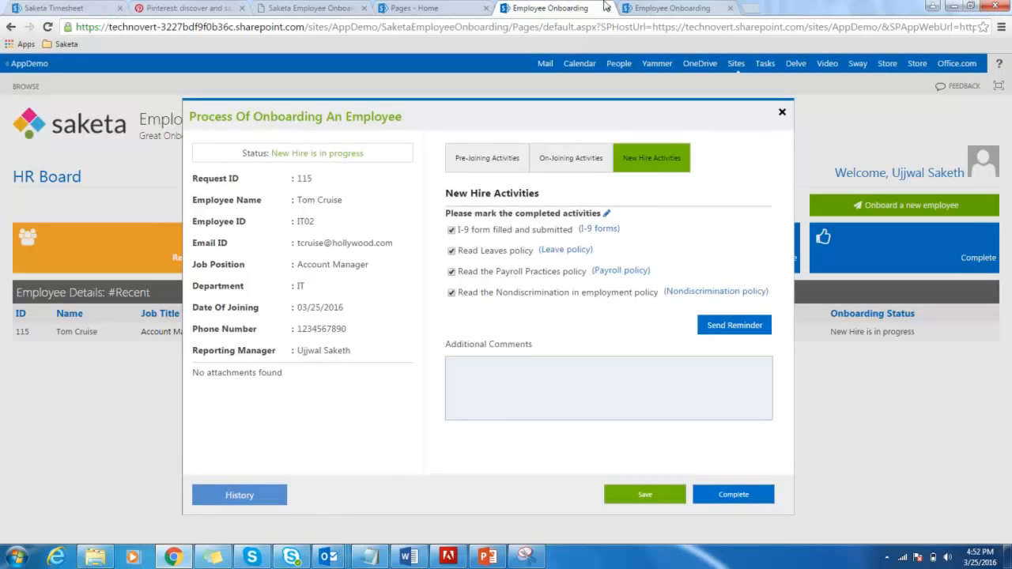
# Step: Disable NH notifications in the app settings of the Administration Dashboard and save the settings
pyautogui.click(666, 6)
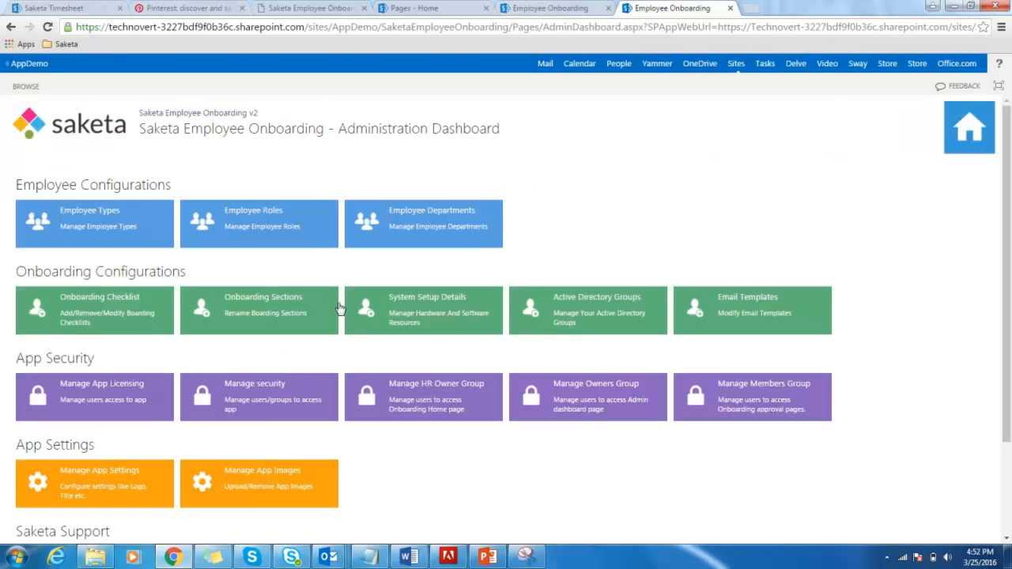
pyautogui.press('F11')
pyautogui.click(101, 425)
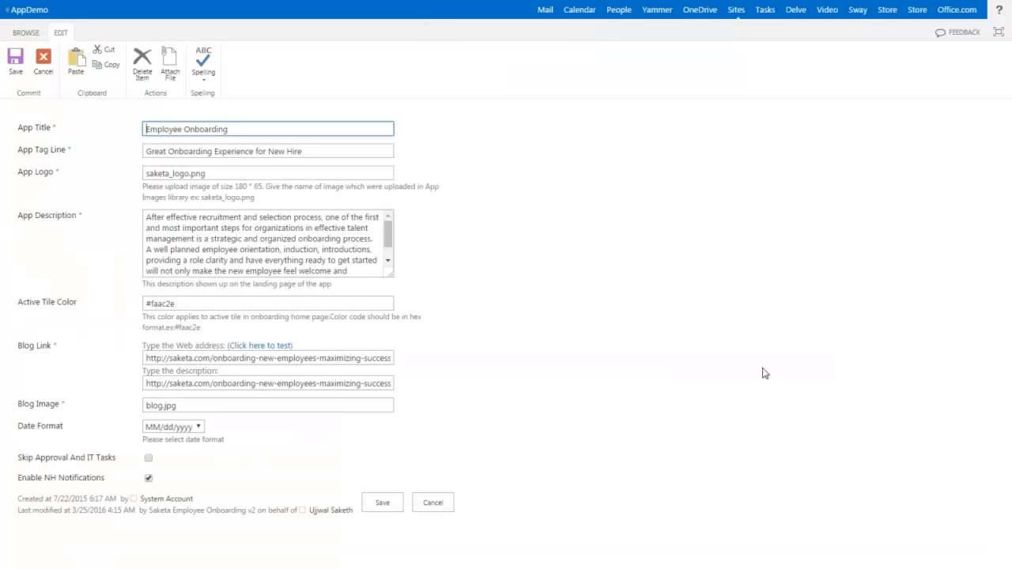
pyautogui.click(149, 478)
pyautogui.click(380, 510)
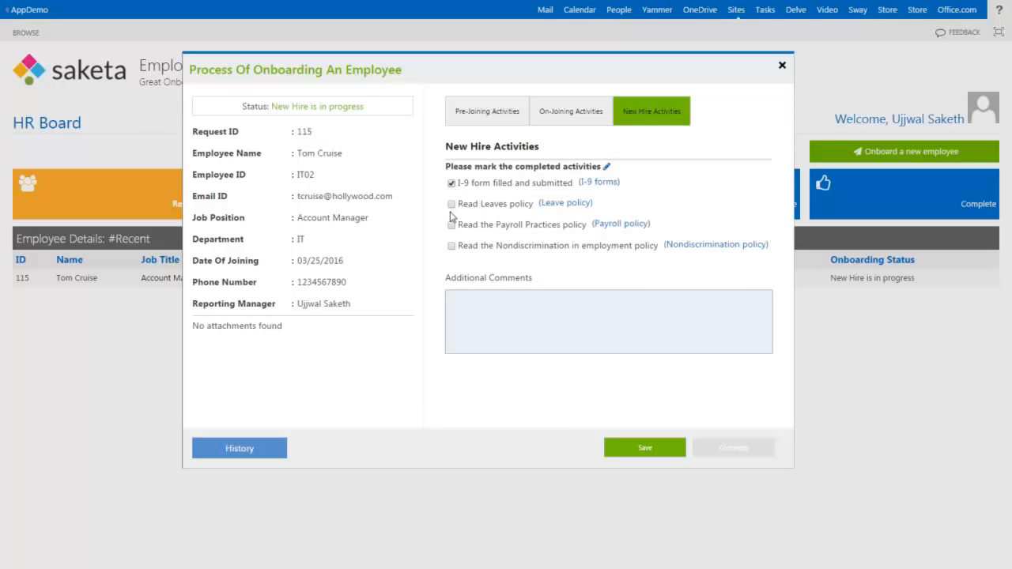
# Step: Mark the Leaves policy, Payroll Practices policy and Nondiscrimination policy readings as completed in the New Hire Activities
pyautogui.click(451, 205)
pyautogui.click(451, 226)
pyautogui.click(450, 247)
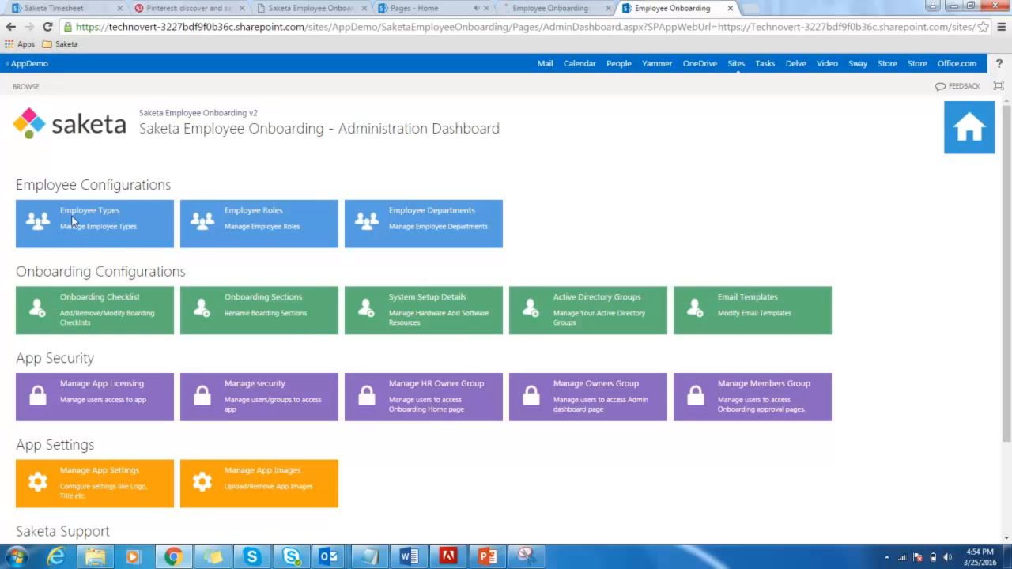
# Step: Enable NH notifications again in the app settings of the Administration Dashboard and save them
pyautogui.click(110, 469)
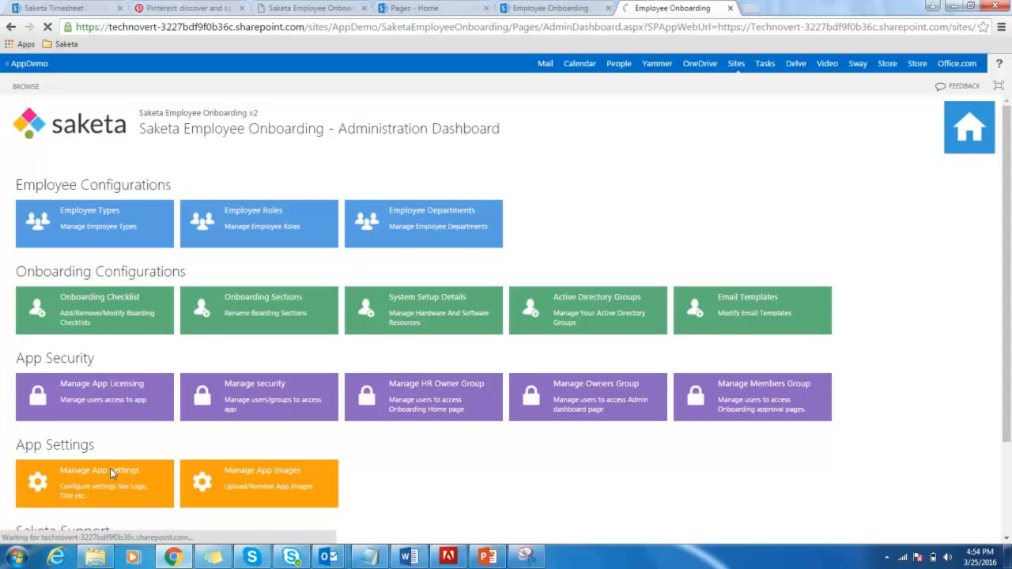
pyautogui.press('F11')
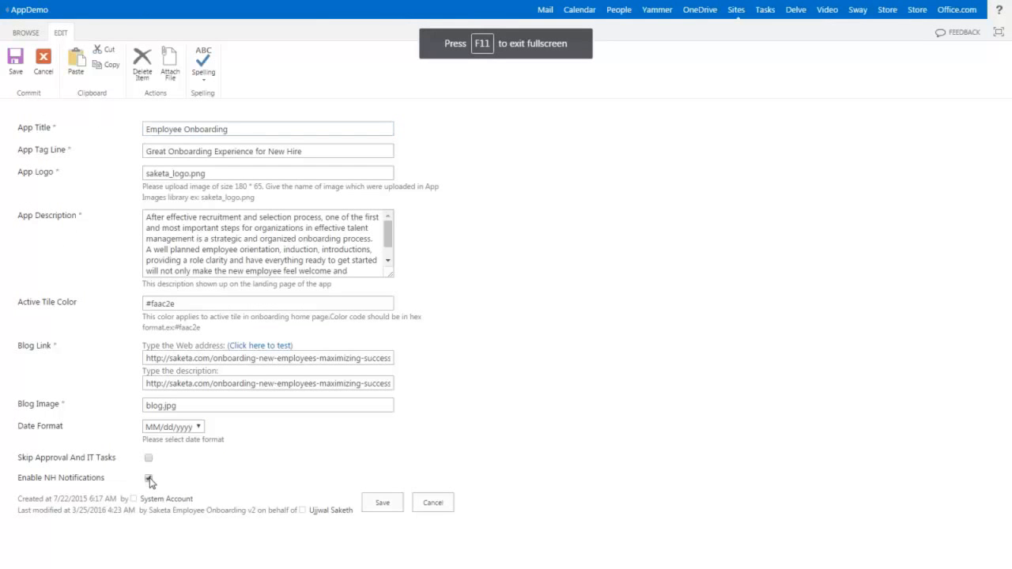
pyautogui.click(384, 506)
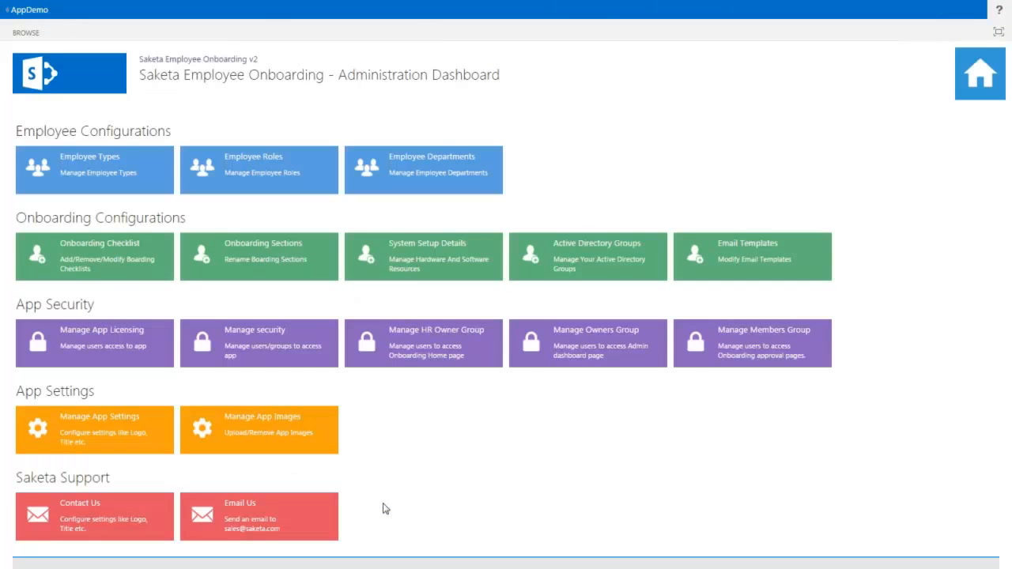
pyautogui.press('F11')
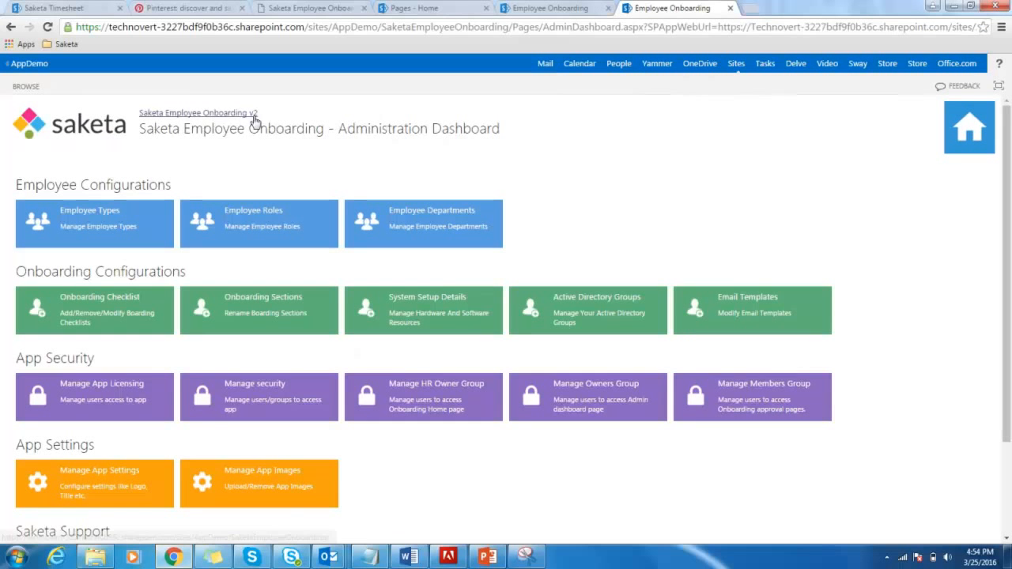
# Step: Return to the HR Board, reload it and open the employee's New Hire record
pyautogui.click(558, 8)
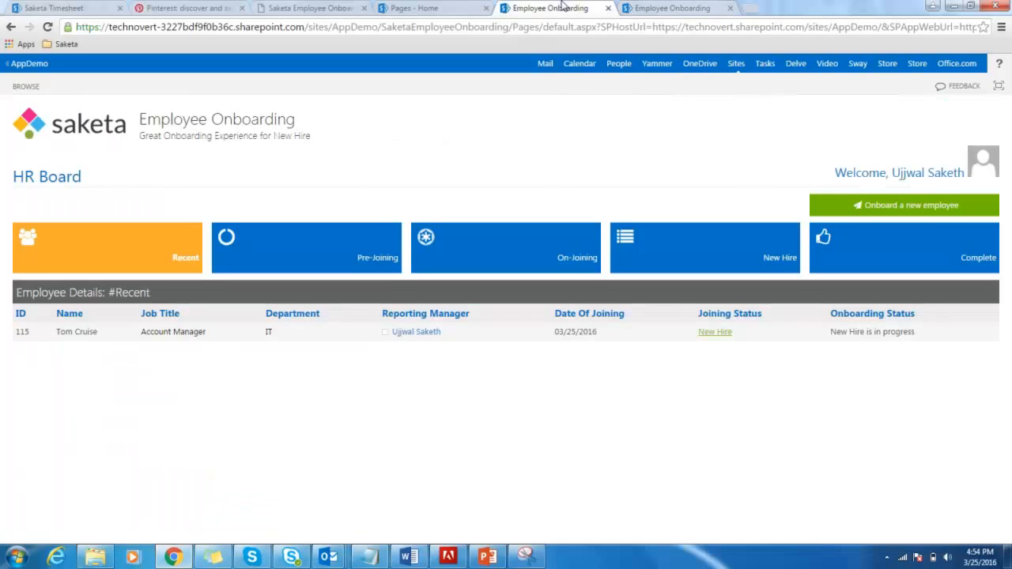
pyautogui.press('F11')
pyautogui.press('F11')
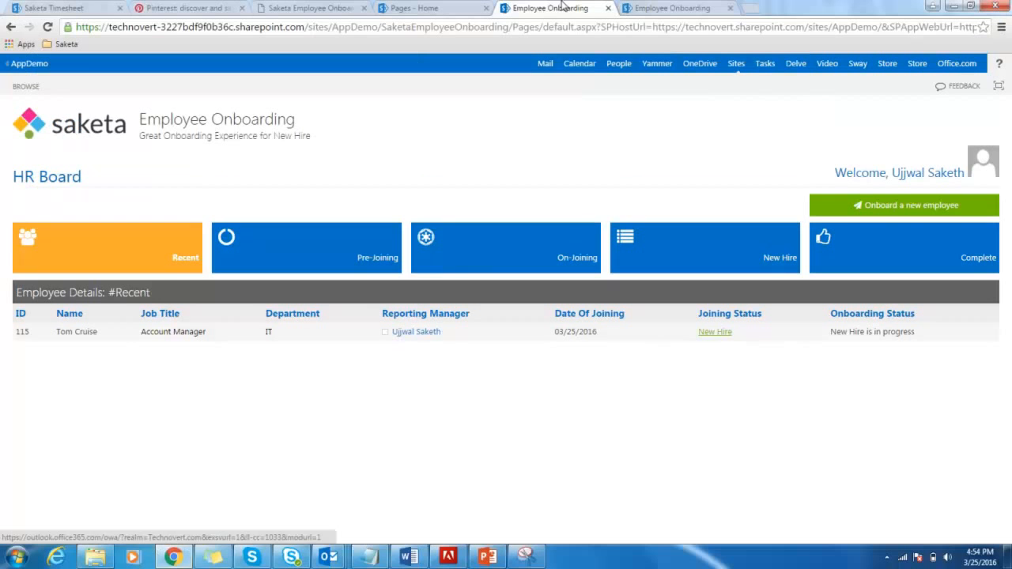
pyautogui.click(558, 27)
pyautogui.press('Return')
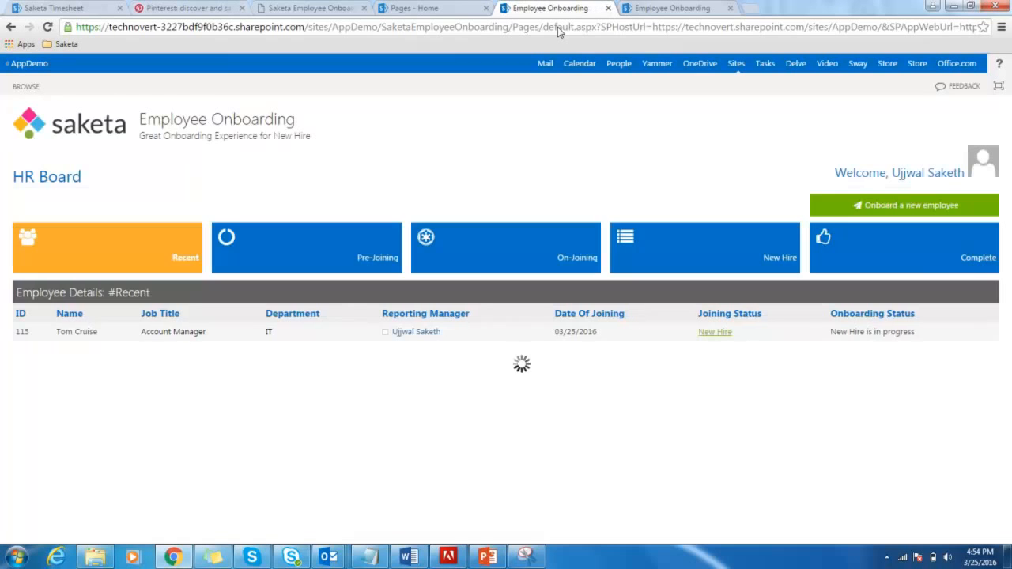
pyautogui.press('F11')
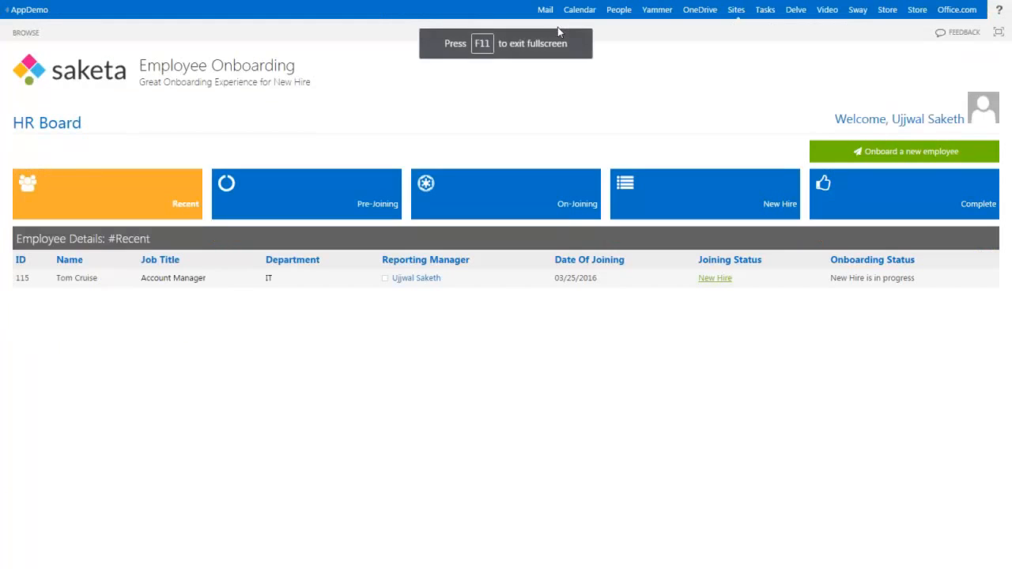
pyautogui.click(716, 282)
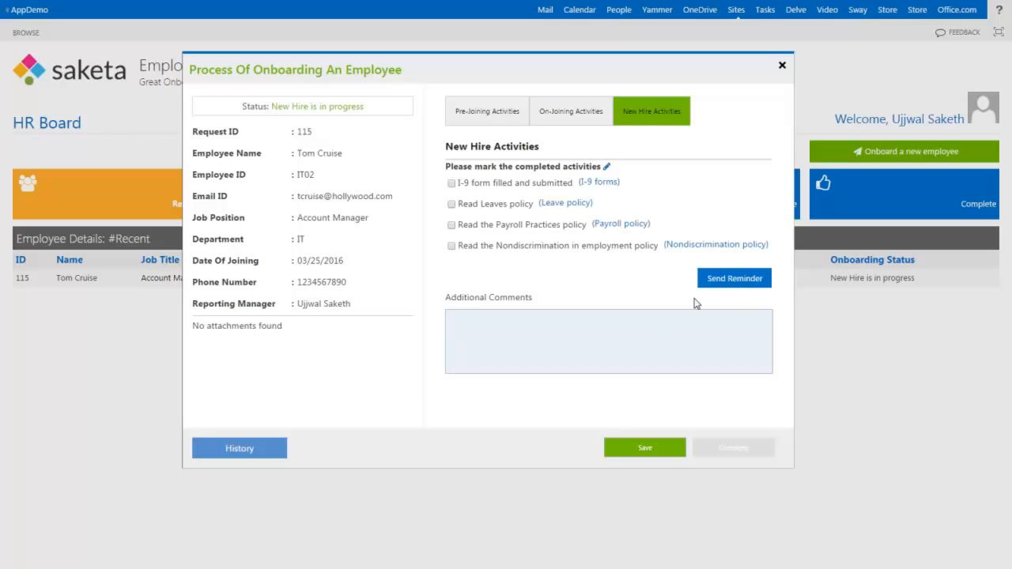
# Step: Mark the I-9 form and all three policy readings as completed, and complete the New Hire stage
pyautogui.click(452, 204)
pyautogui.click(453, 226)
pyautogui.click(452, 246)
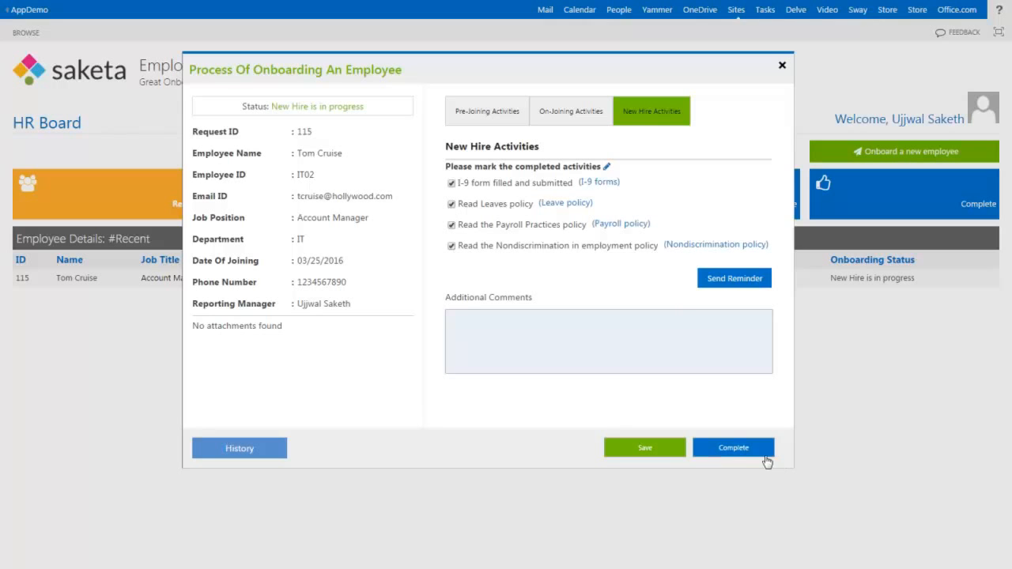
pyautogui.click(740, 451)
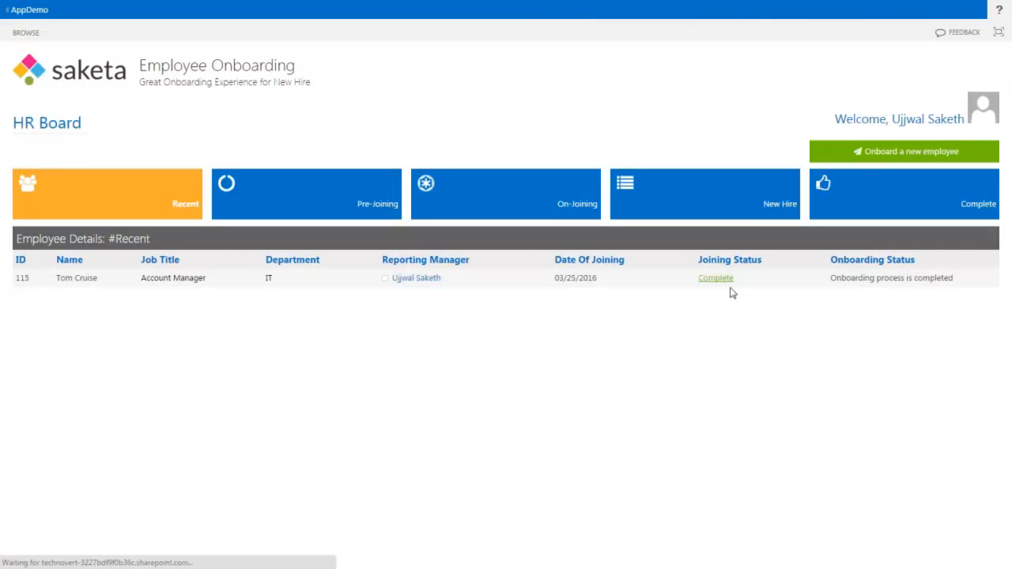
# Step: View the employees with completed onboarding and look through the names offered for filtering the list
pyautogui.click(855, 215)
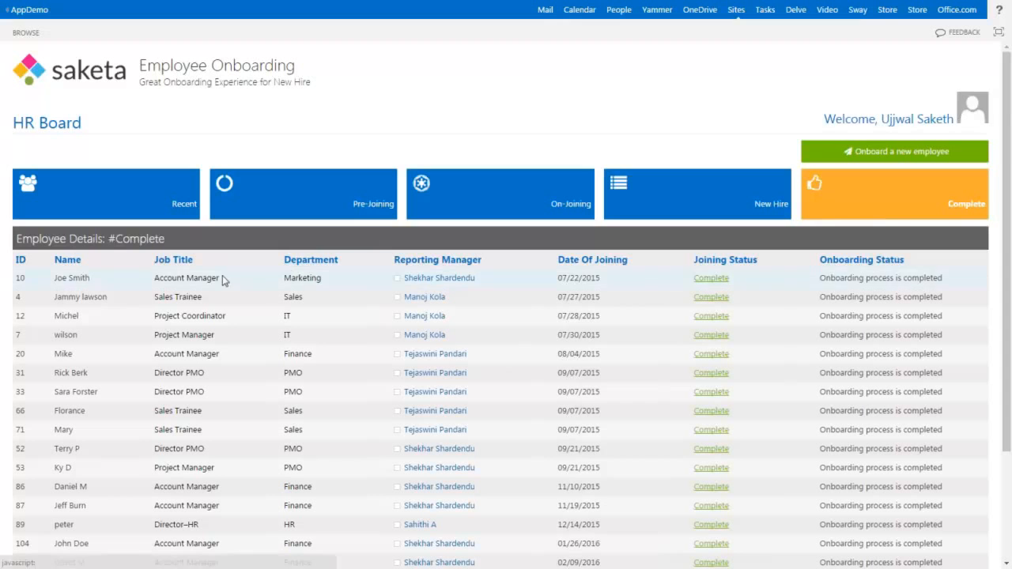
pyautogui.click(146, 262)
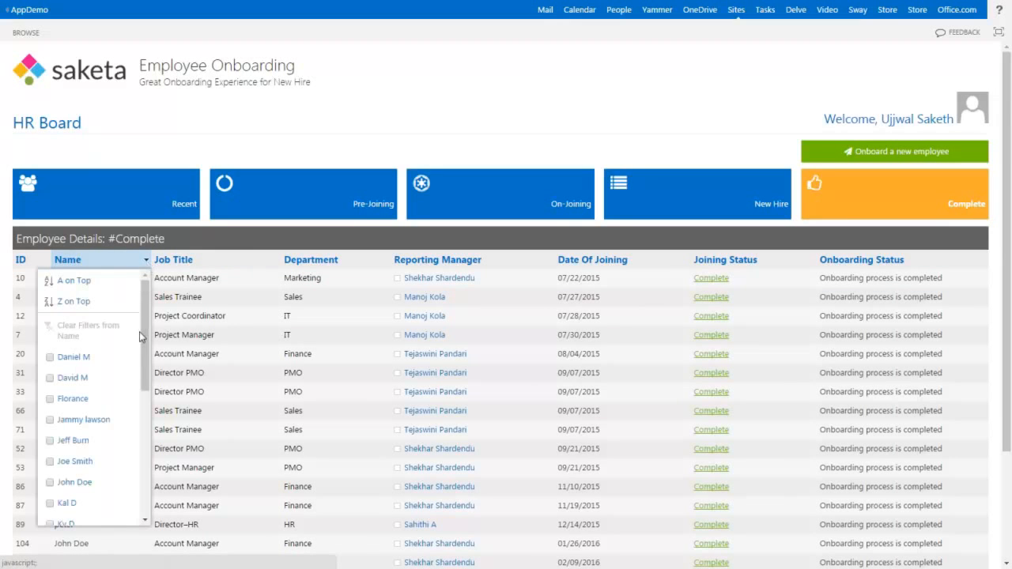
pyautogui.moveTo(143, 334); pyautogui.dragTo(143, 492)
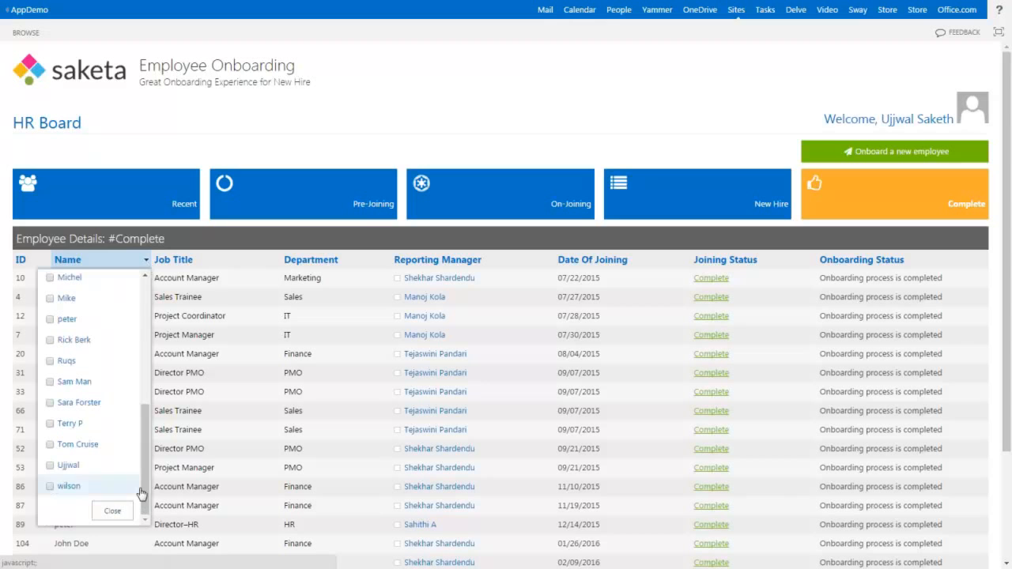
pyautogui.click(397, 234)
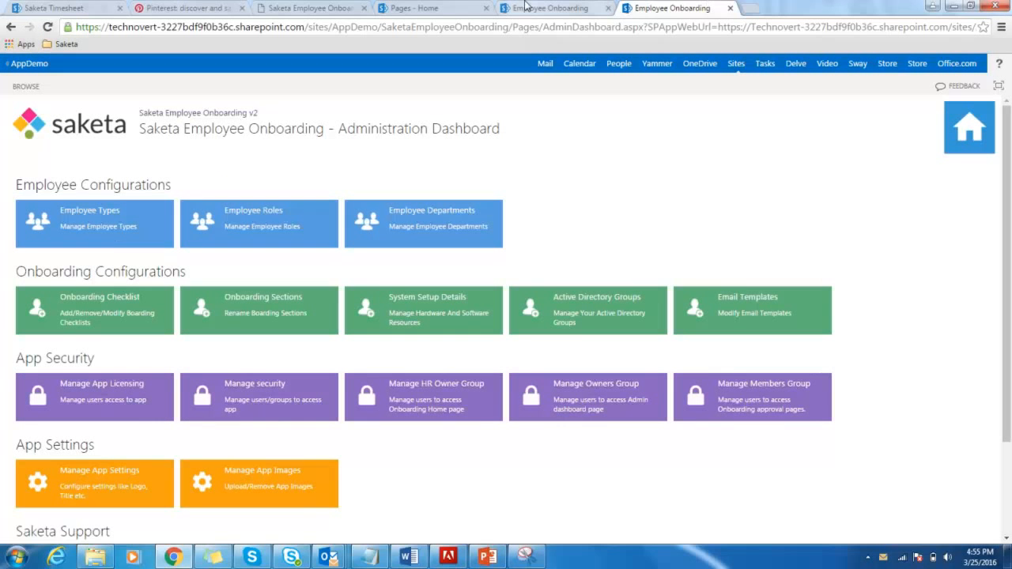
# Step: Open the Employee Onboarding landing page to view the newly onboarded employees, and go back to the onboarding home page
pyautogui.click(581, 7)
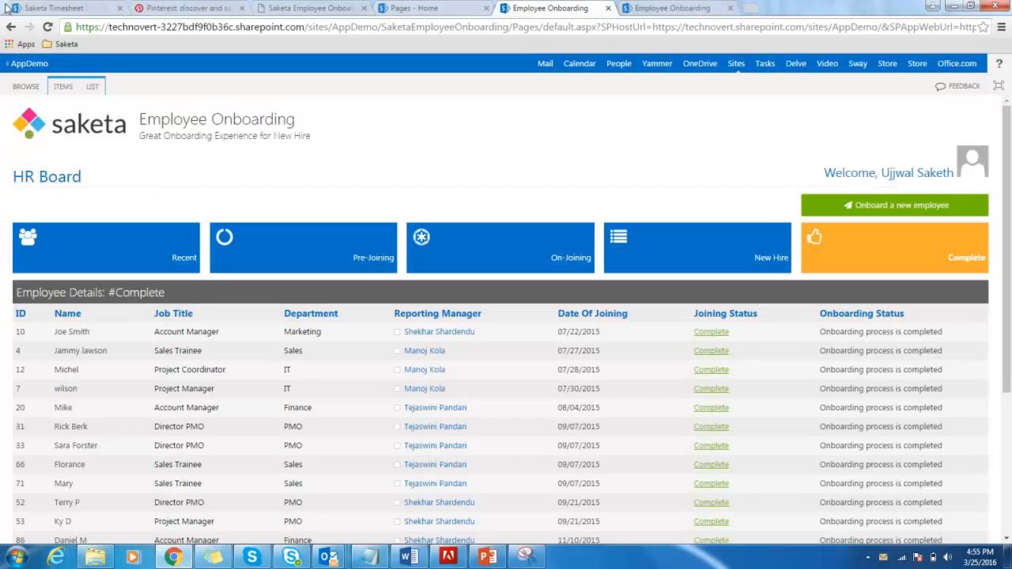
pyautogui.click(187, 126)
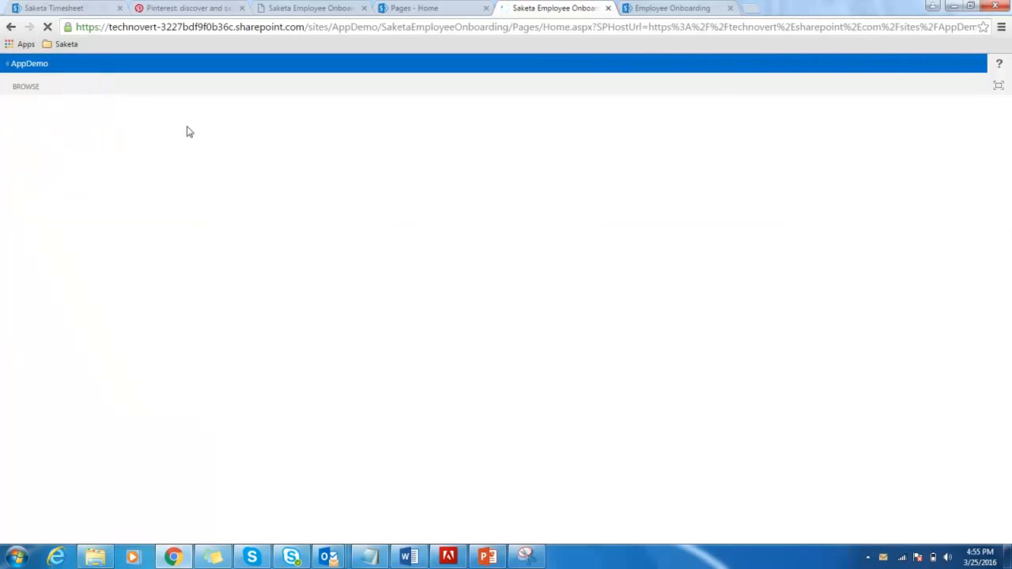
pyautogui.press('F11')
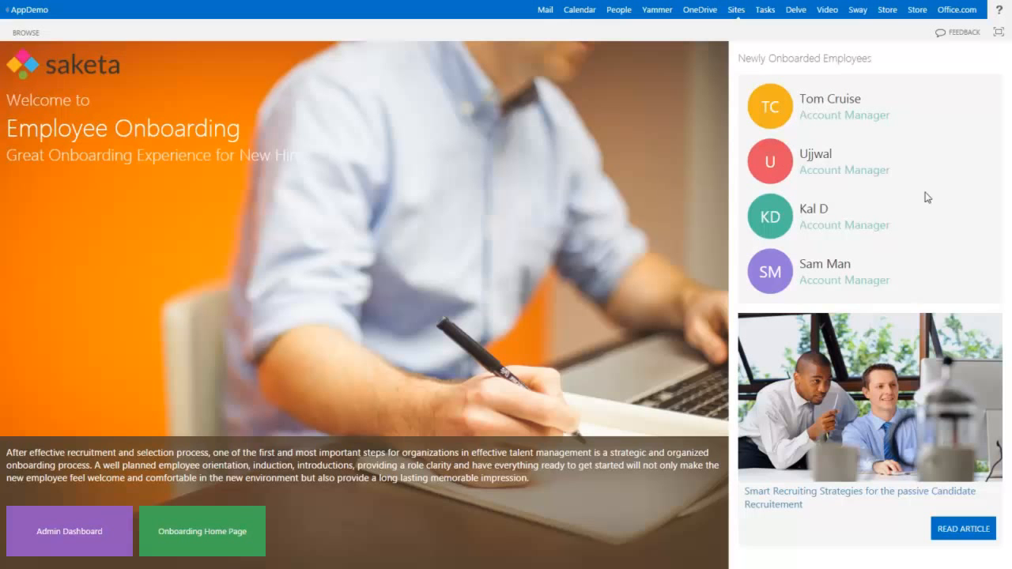
pyautogui.click(192, 540)
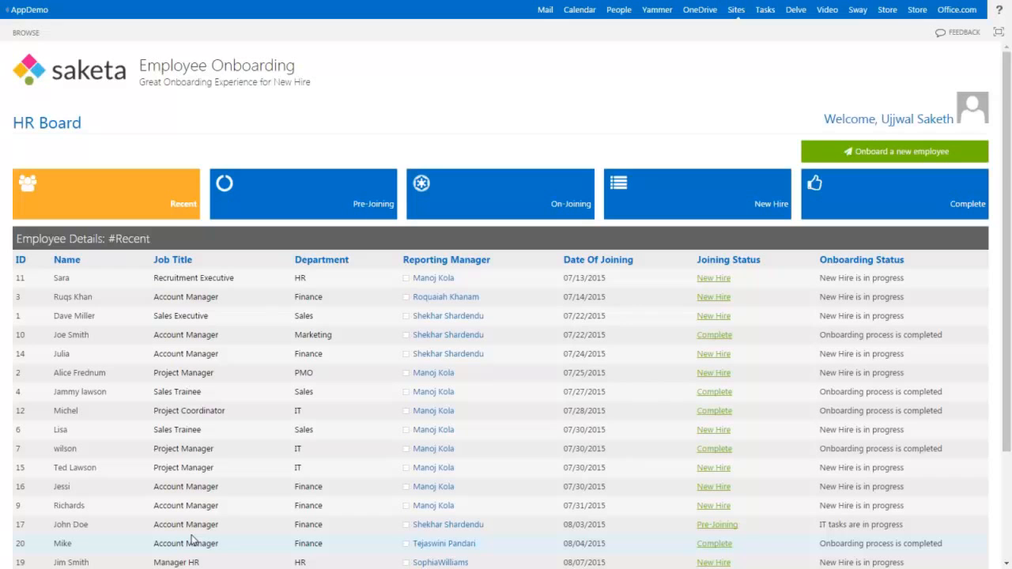